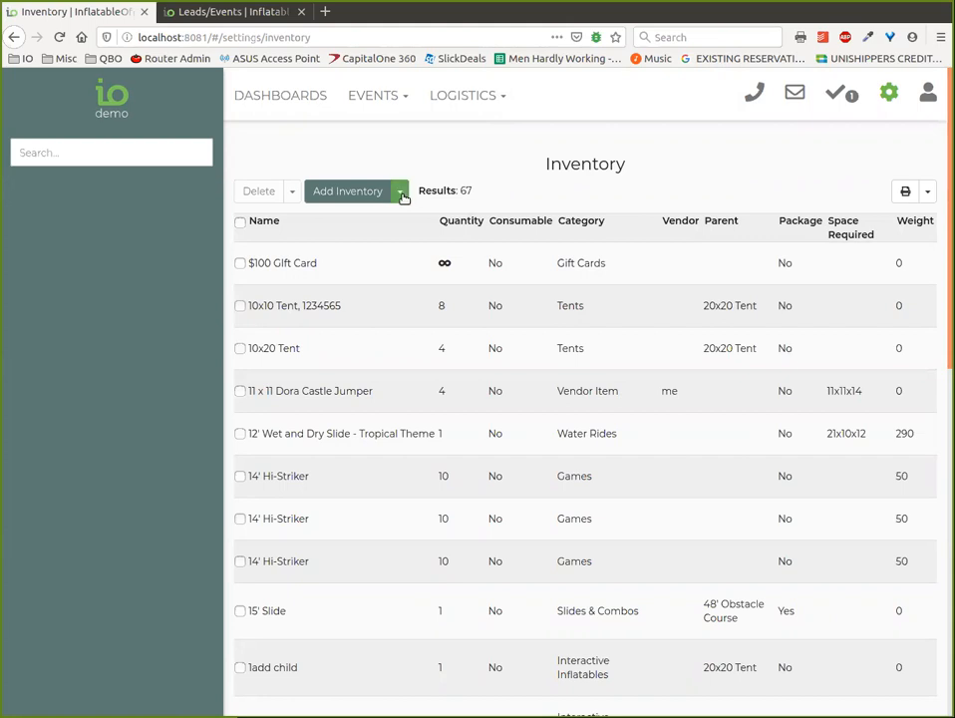
- Start a new consumable inventory item and name it My Consumable Item
left_click(401, 194)
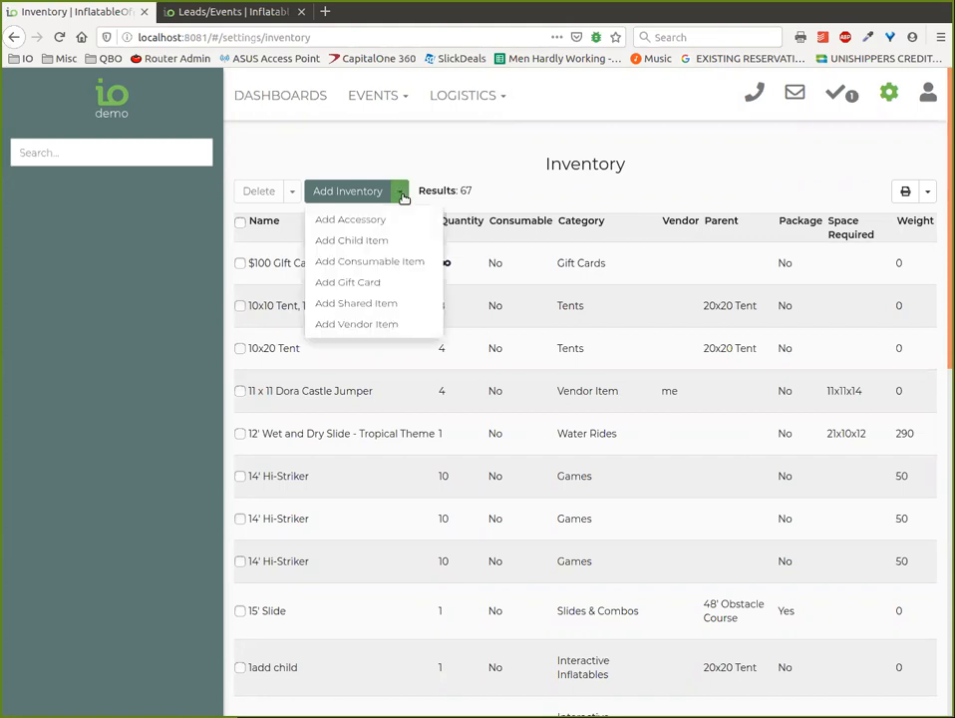
left_click(407, 263)
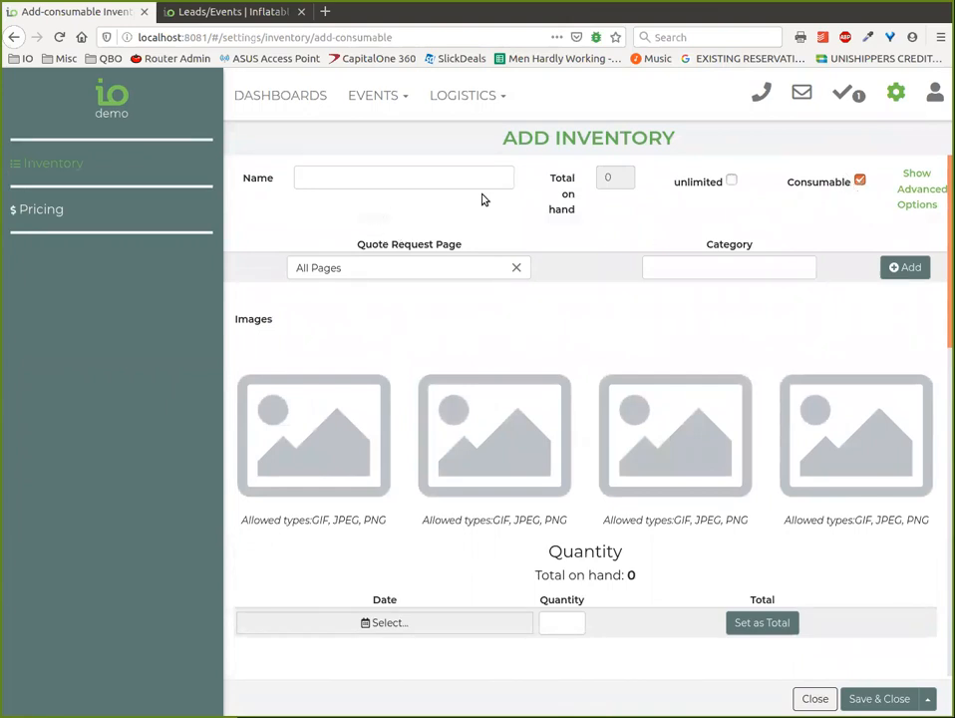
left_click(418, 181)
type("My Consumable Item")
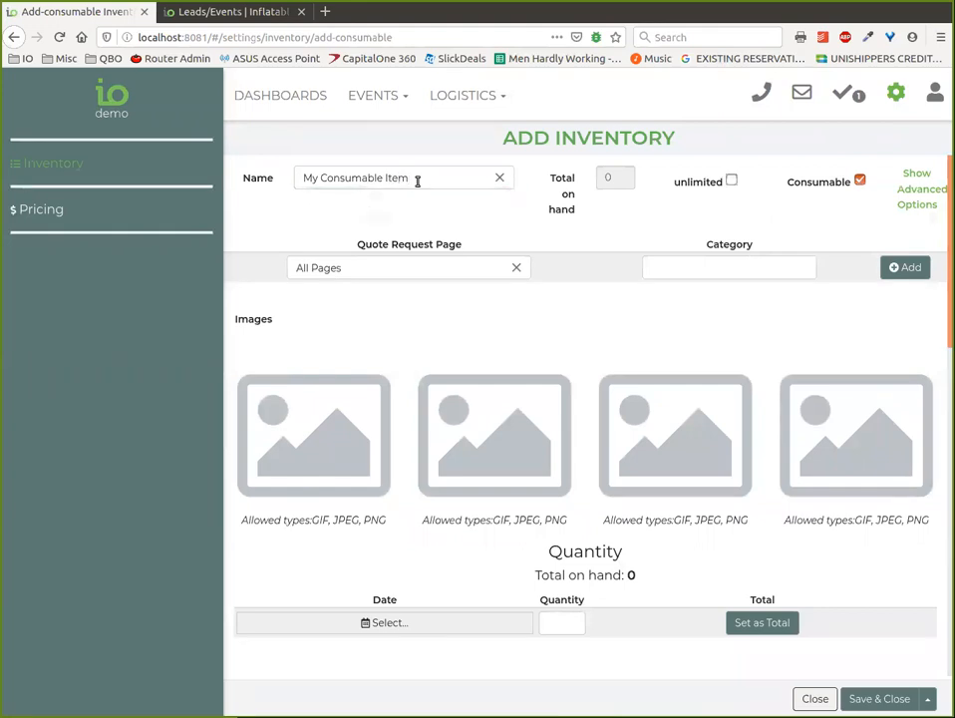
- Add the Concessions category to the item for all quote request pages
left_click(726, 271)
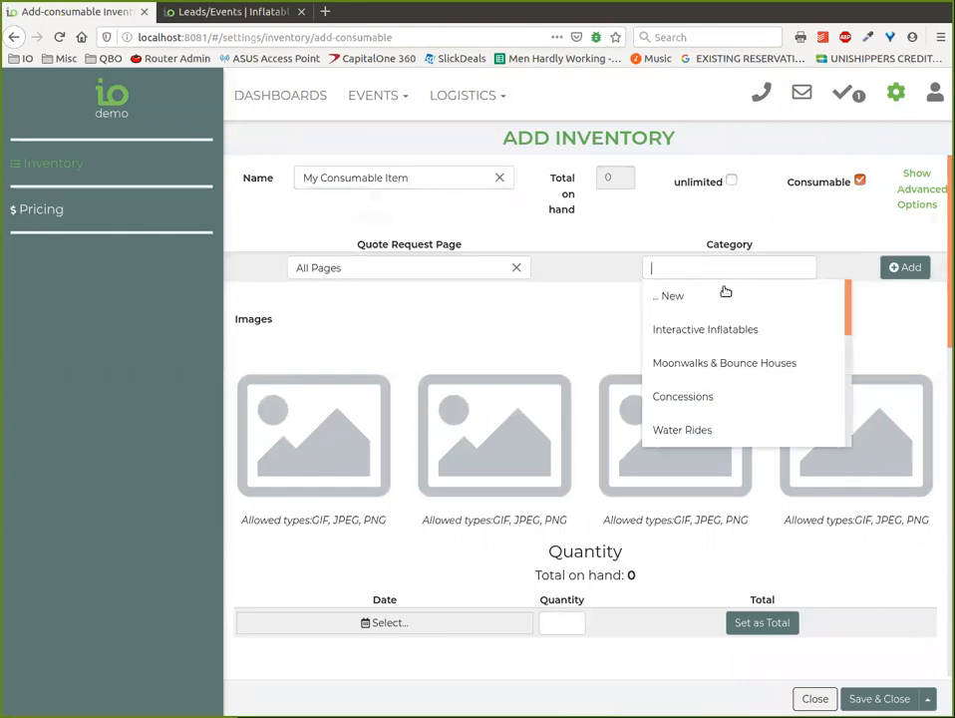
left_click(727, 398)
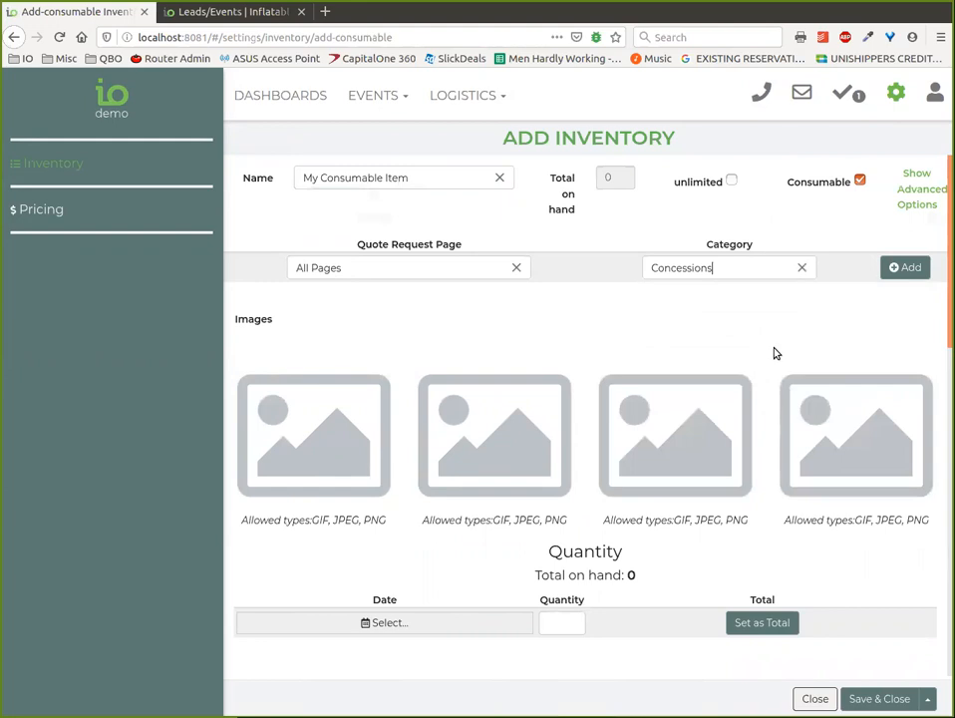
left_click(904, 269)
- Enter a starting quantity of 200 for the consumable item and set it as the total on hand
scroll(674, 247, "down", 3)
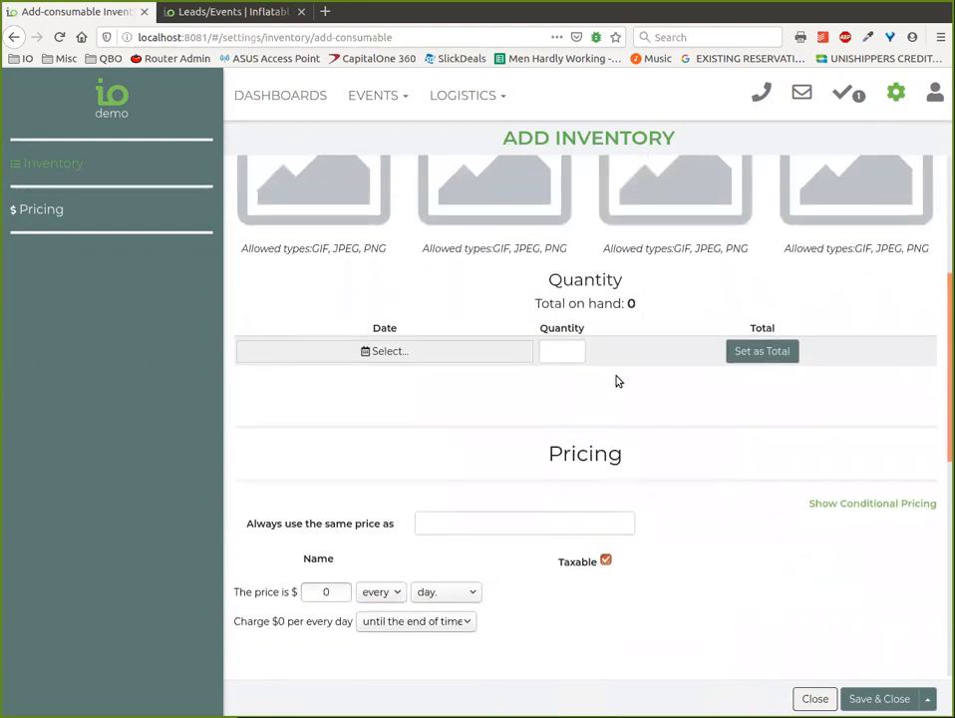
scroll(614, 369, "up", 5)
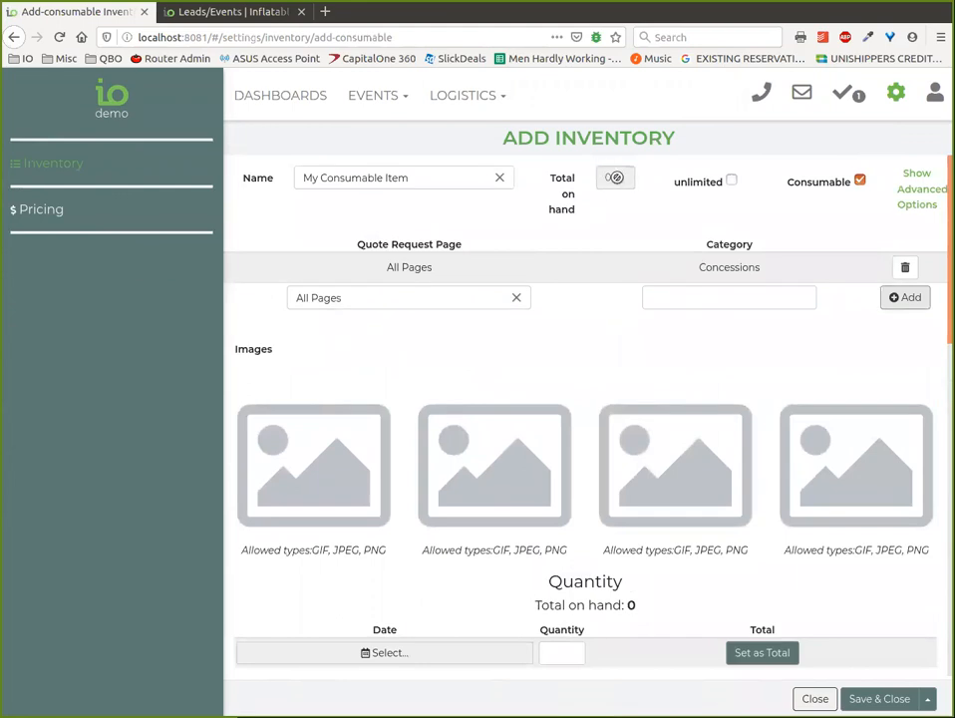
scroll(595, 229, "down", 4)
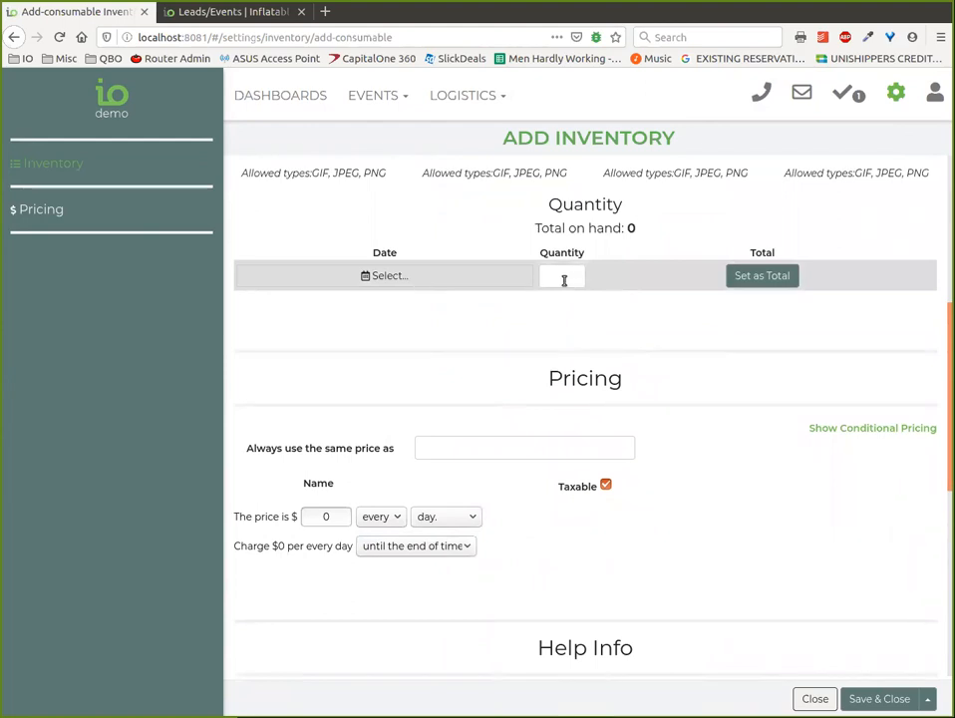
left_click(571, 278)
type("200")
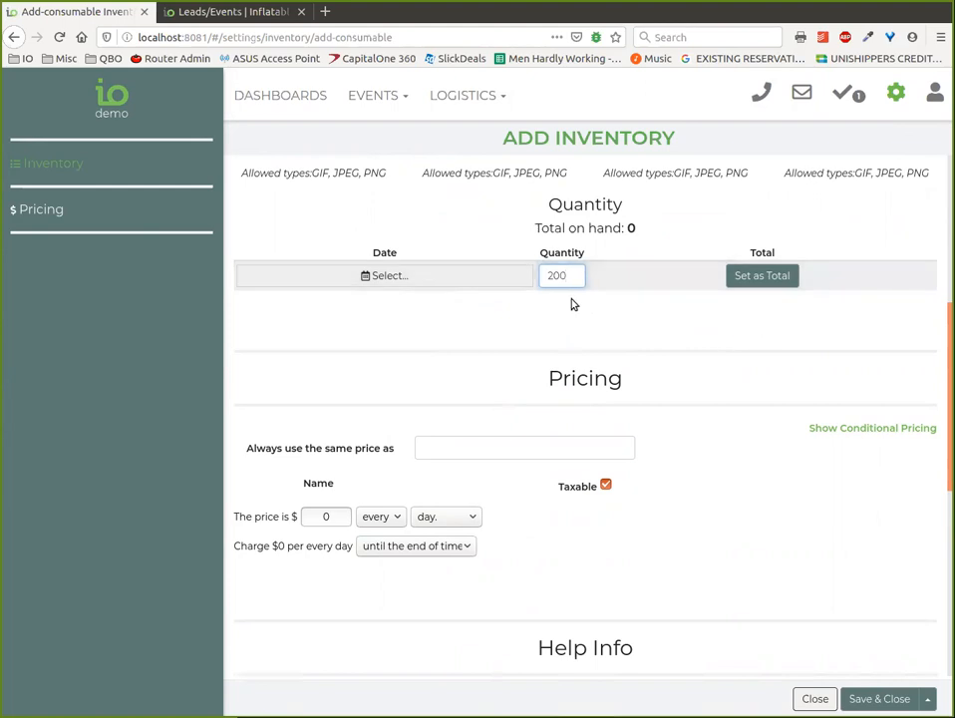
left_click(764, 279)
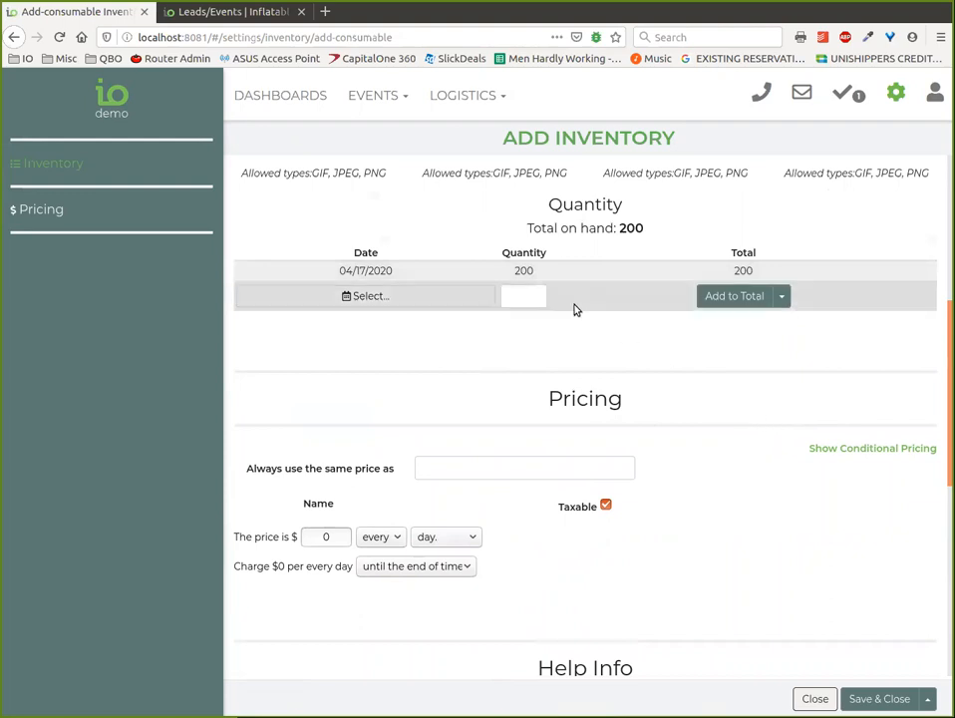
- Enter a quantity of 100 with the date 04/24/2020 and apply it as the new total
left_click(417, 297)
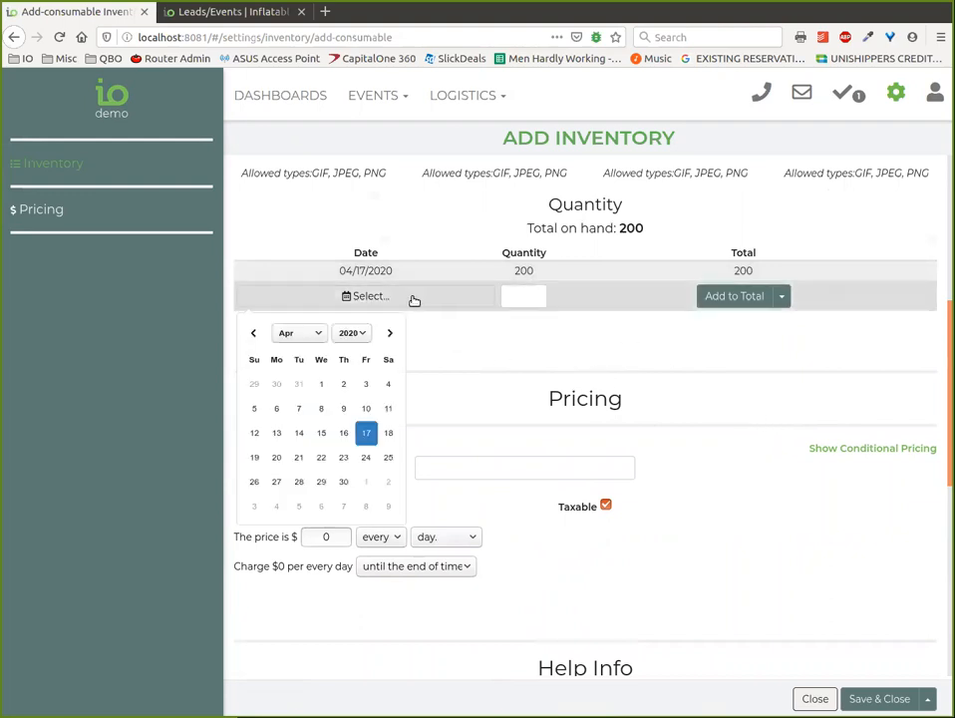
left_click(365, 458)
left_click(587, 294)
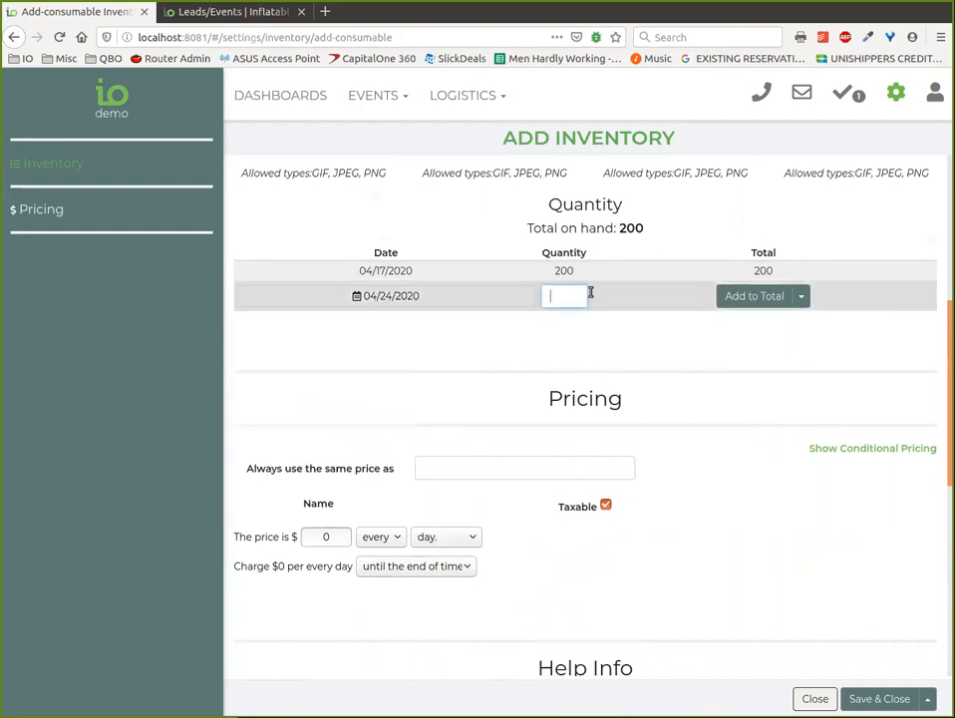
type("100")
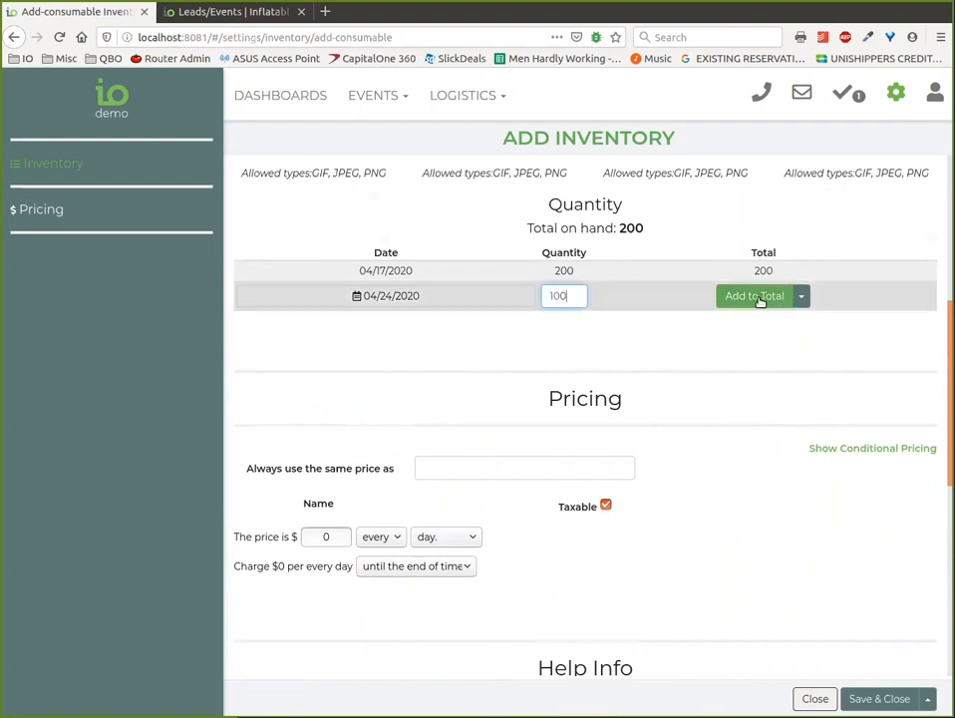
left_click(803, 299)
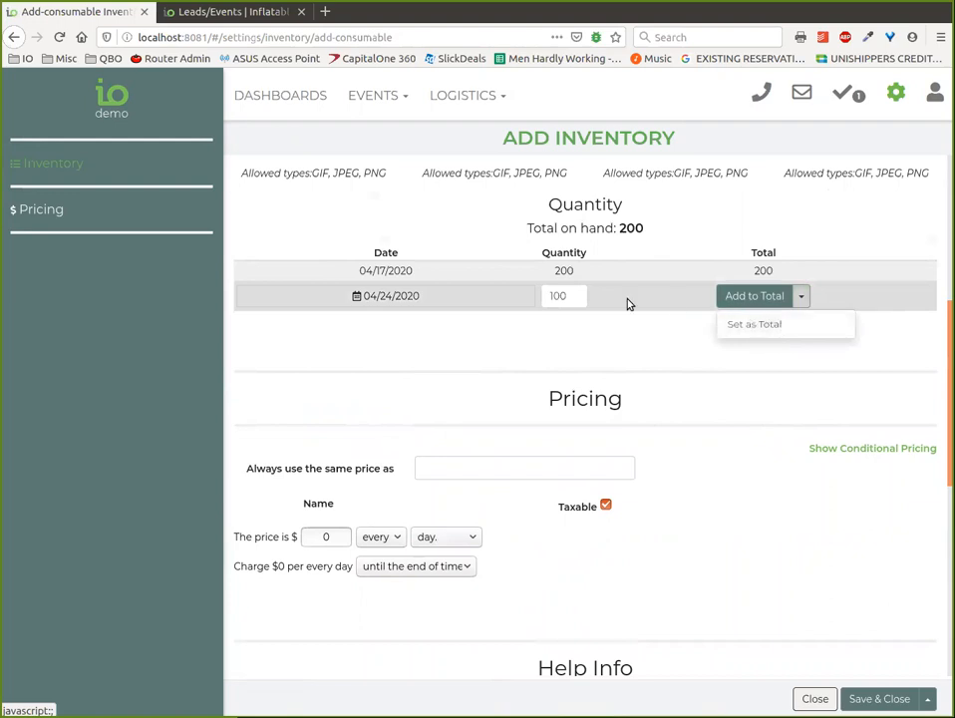
left_click(768, 325)
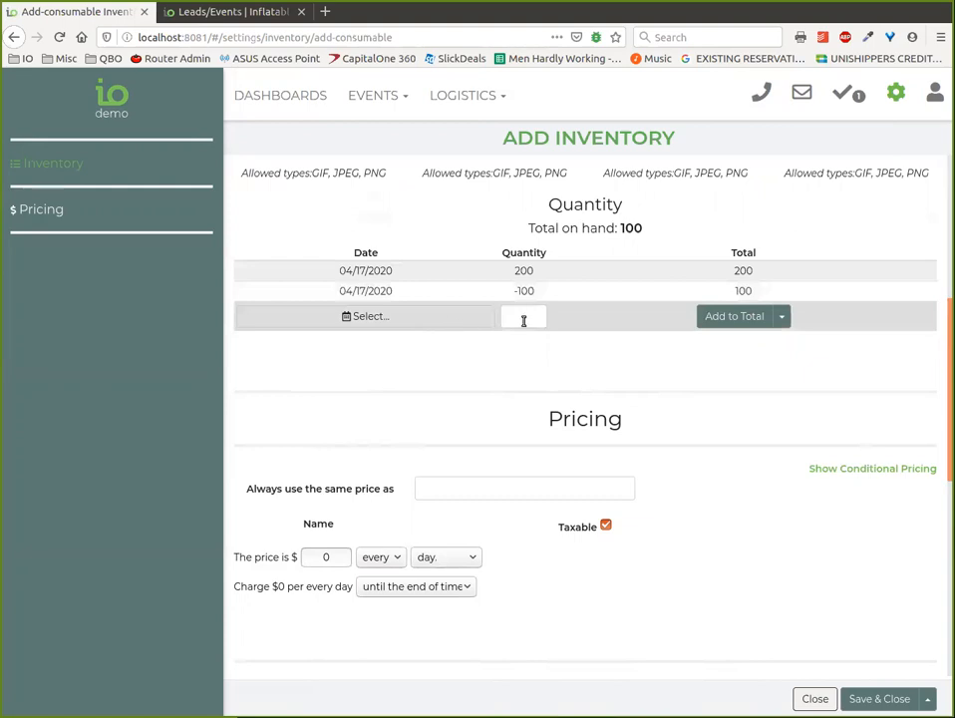
- Add a restock of 100 units dated 04/24/2020 to the item's total
left_click(369, 316)
left_click(365, 480)
left_click(569, 318)
type("100")
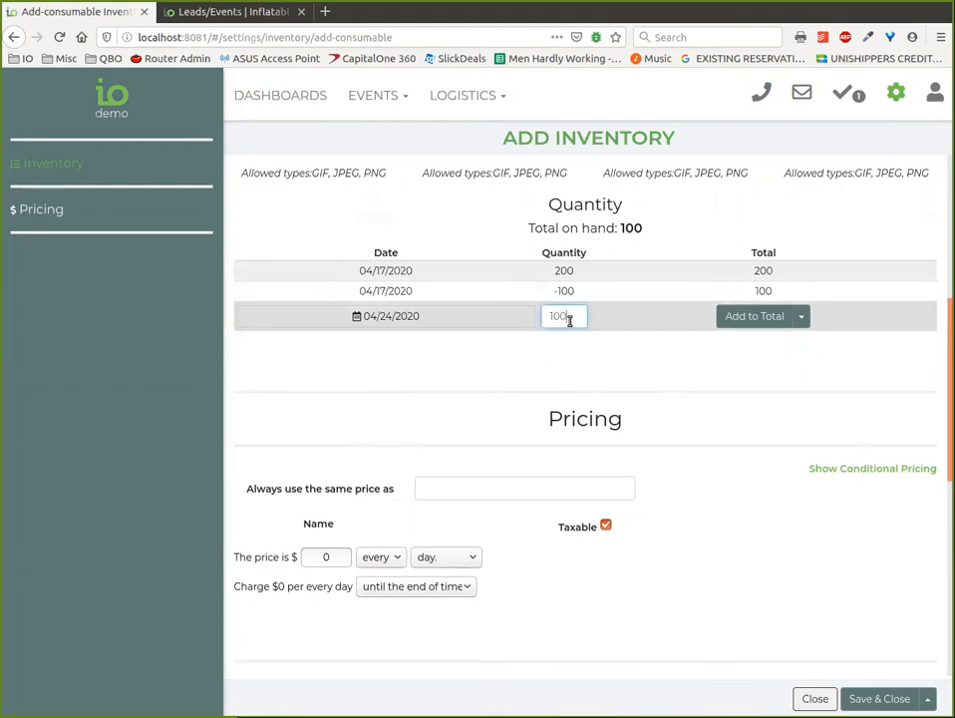
left_click(754, 319)
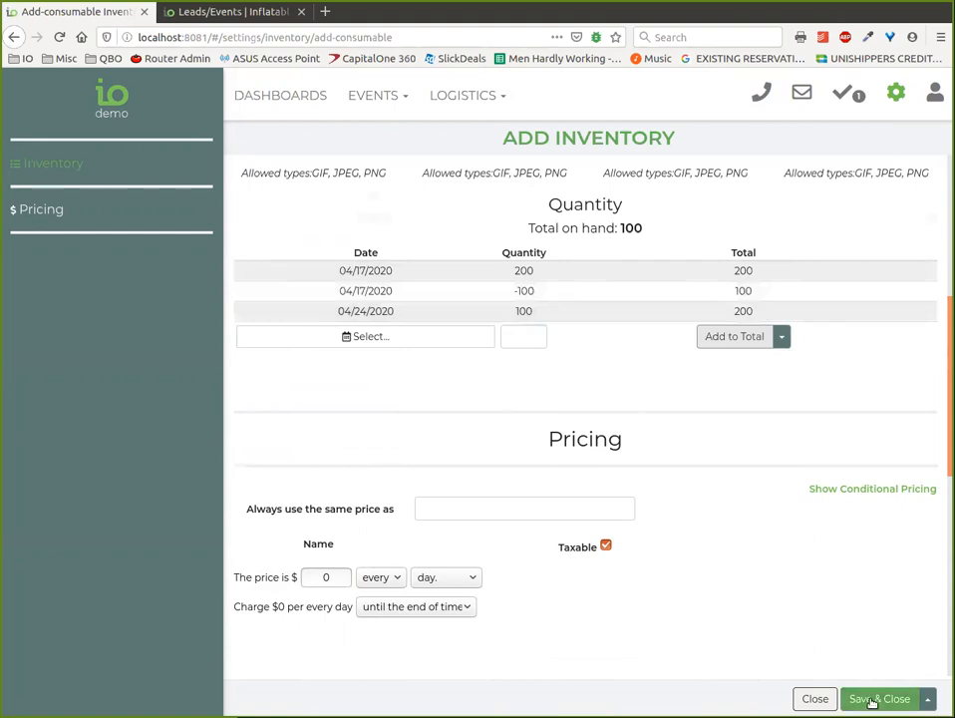
- Set the item's price to $10 until the end of time, and save and close the item
left_click(319, 577)
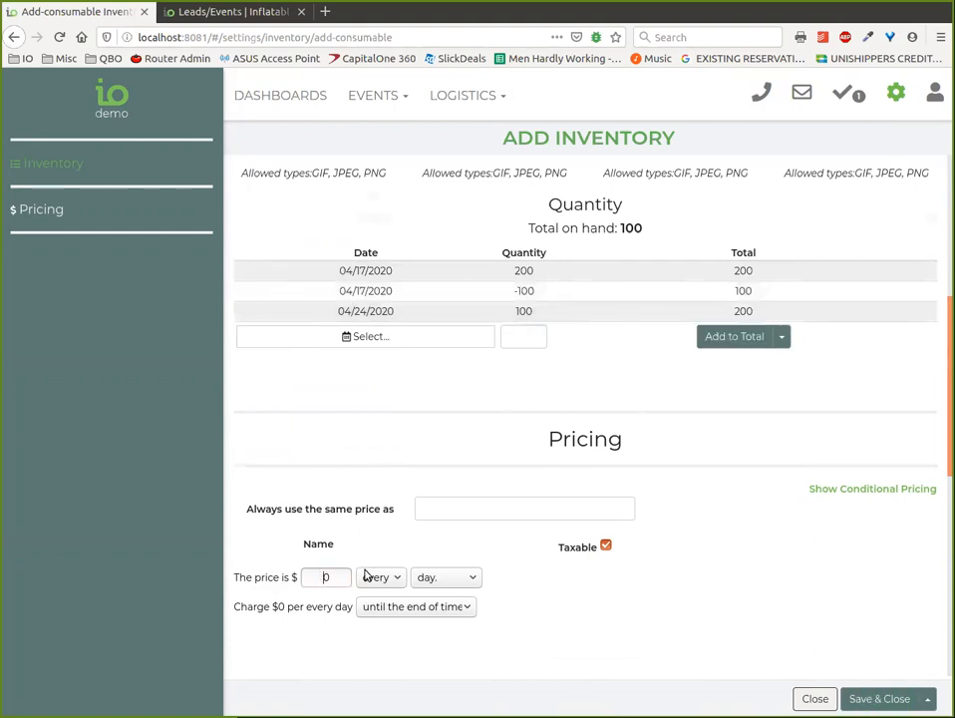
type("1")
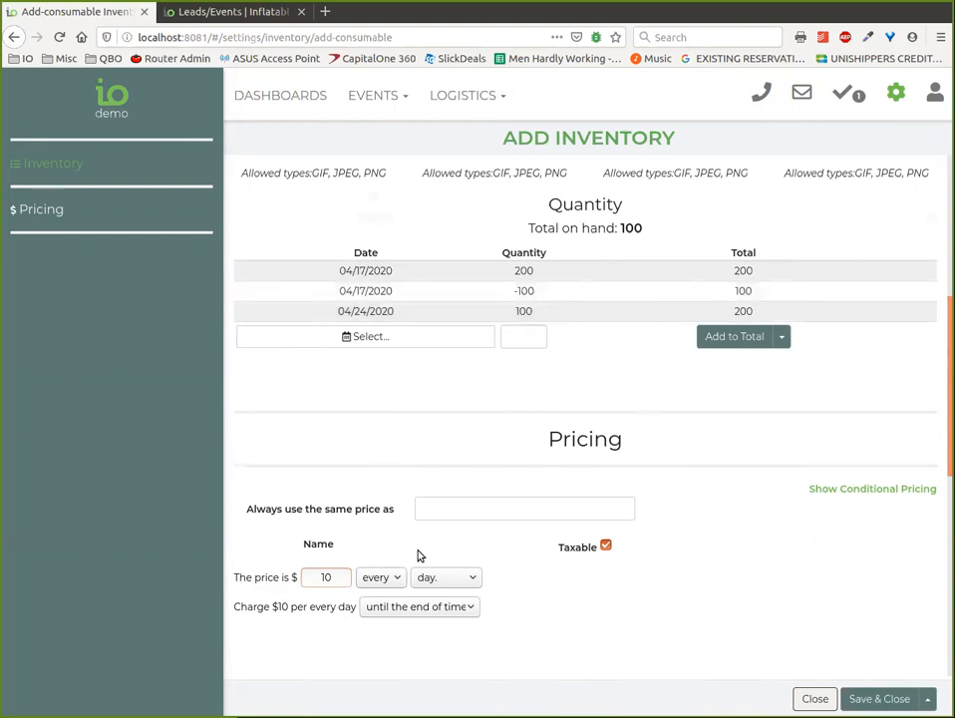
left_click(394, 579)
left_click(412, 597)
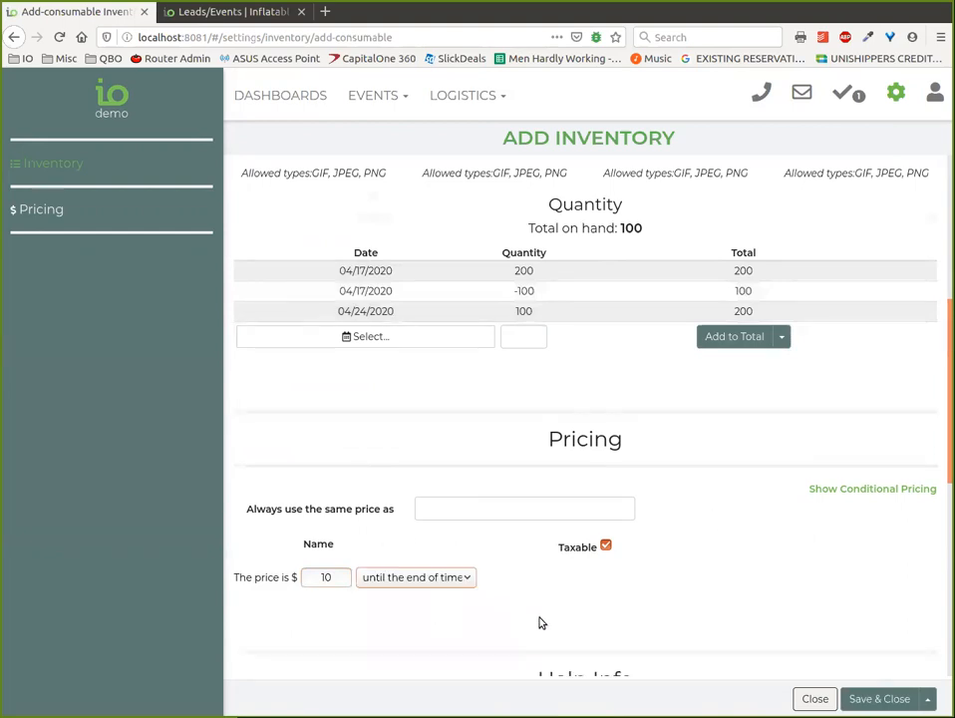
left_click(871, 699)
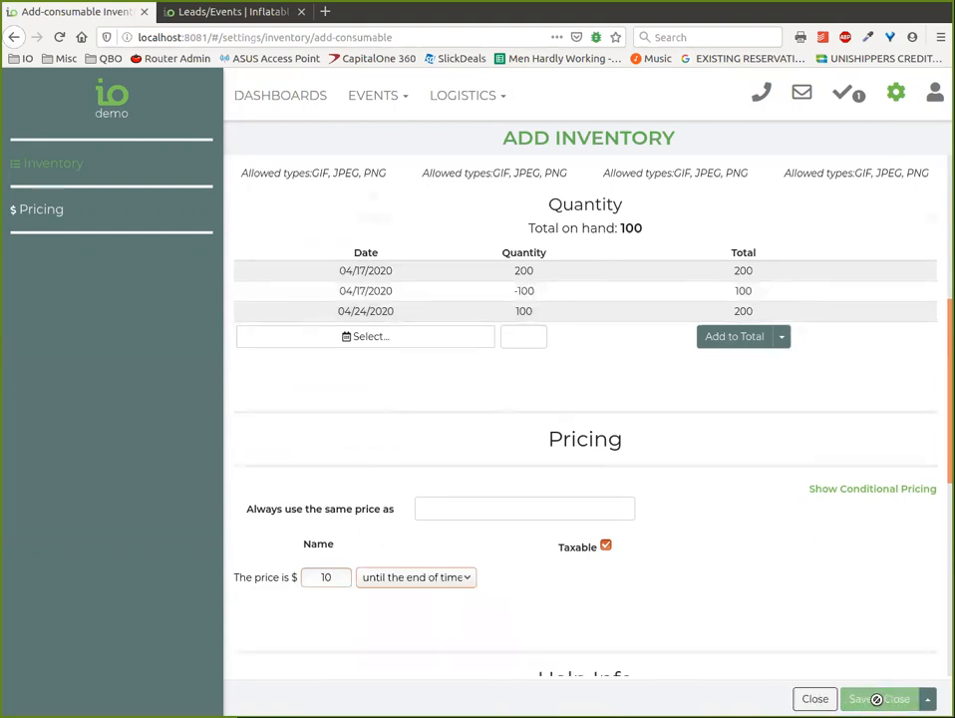
- Open the confirmed 04/20/2020 event in the Leads/Events list and remove its 10x10 Tent
left_click(241, 17)
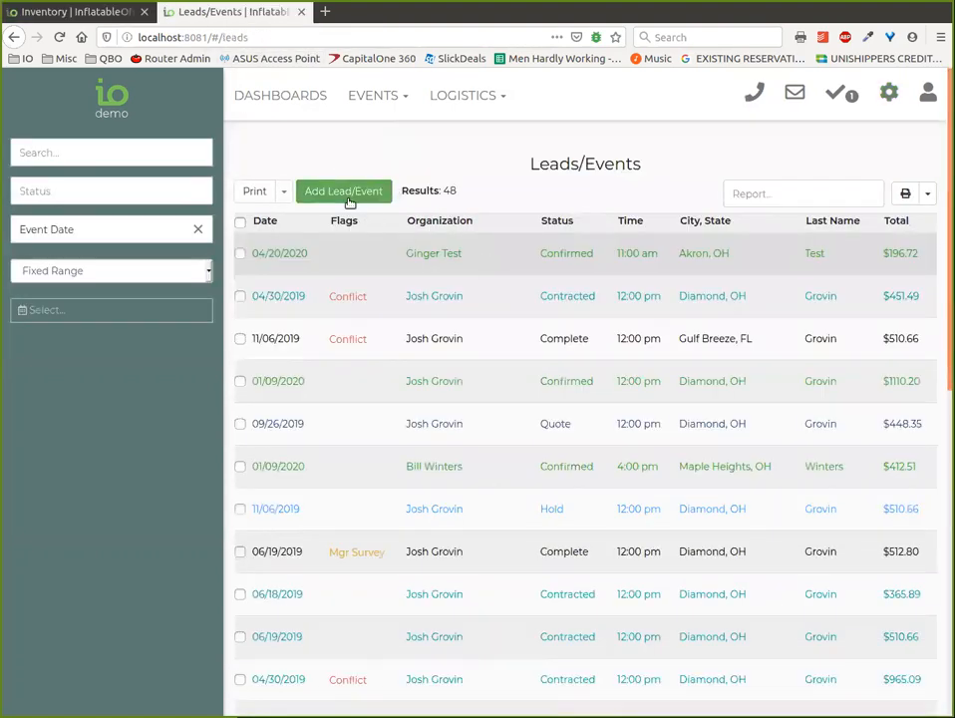
left_click(462, 254)
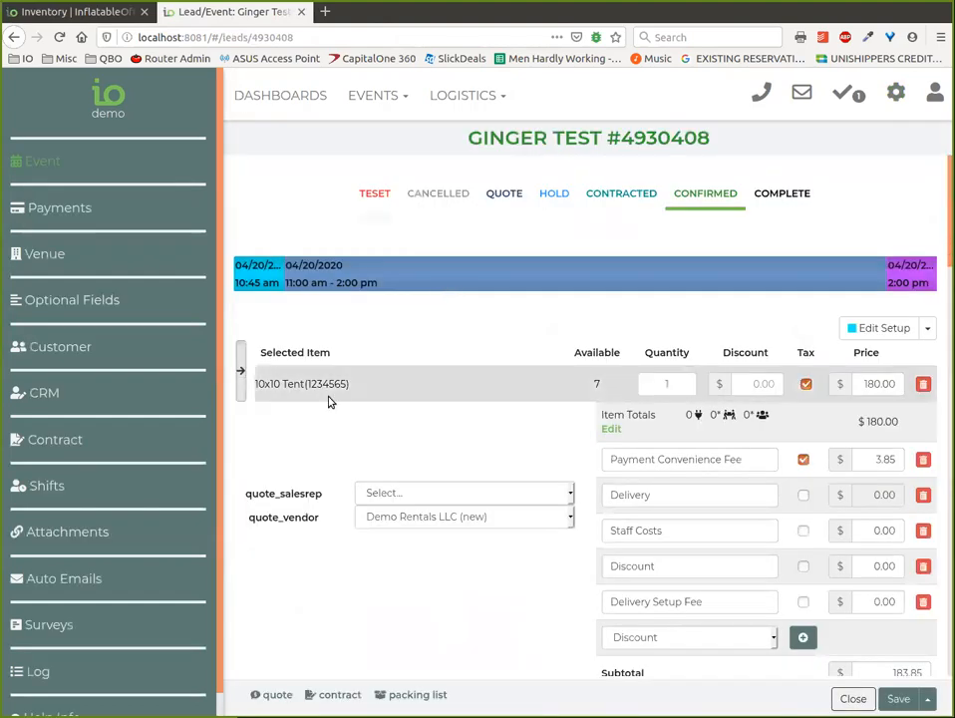
left_click(243, 375)
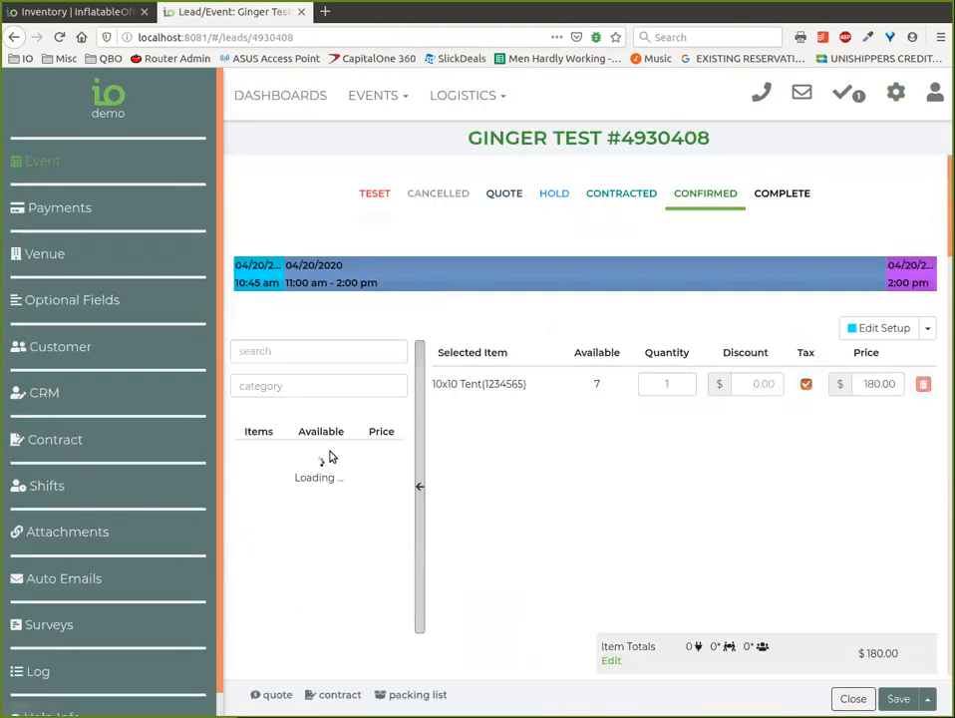
left_click(923, 384)
- Search the event's inventory for "consuma" and add My Consumable Item to the event
left_click(283, 359)
type("consuma")
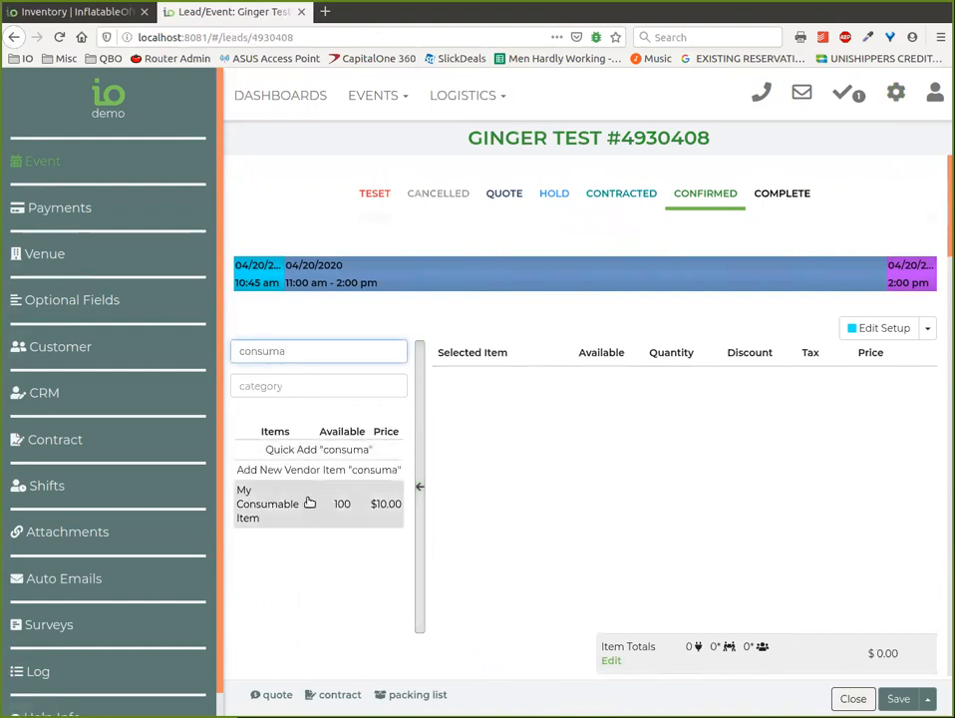
left_click(311, 503)
- Collapse the item picker and set the quantity of My Consumable Item to 80
left_click(684, 382)
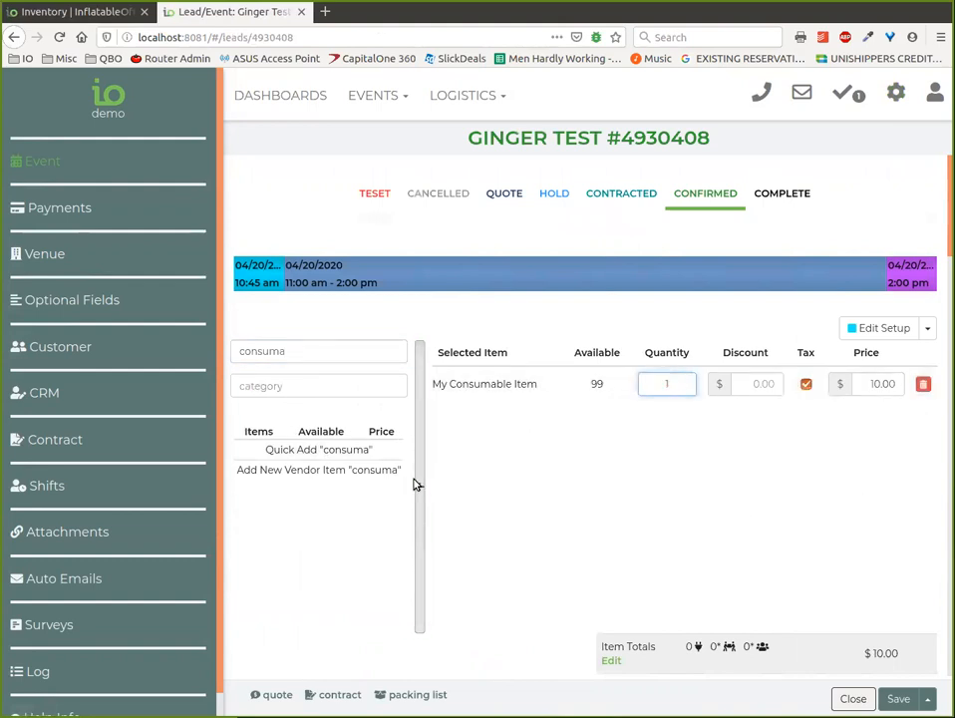
left_click(419, 484)
left_click(674, 384)
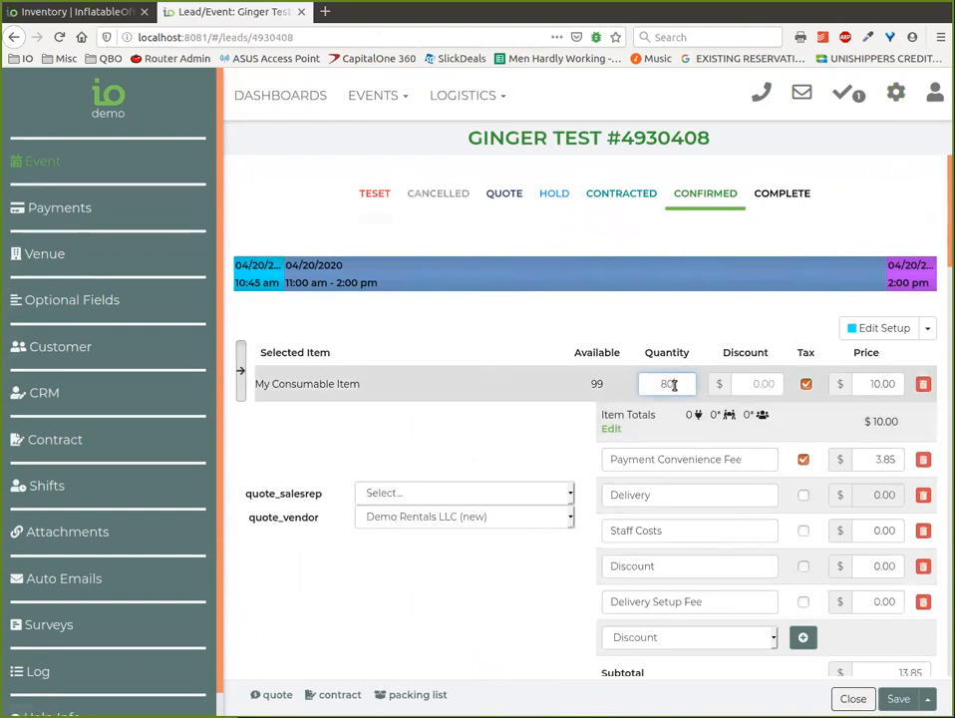
type("80")
left_click(695, 337)
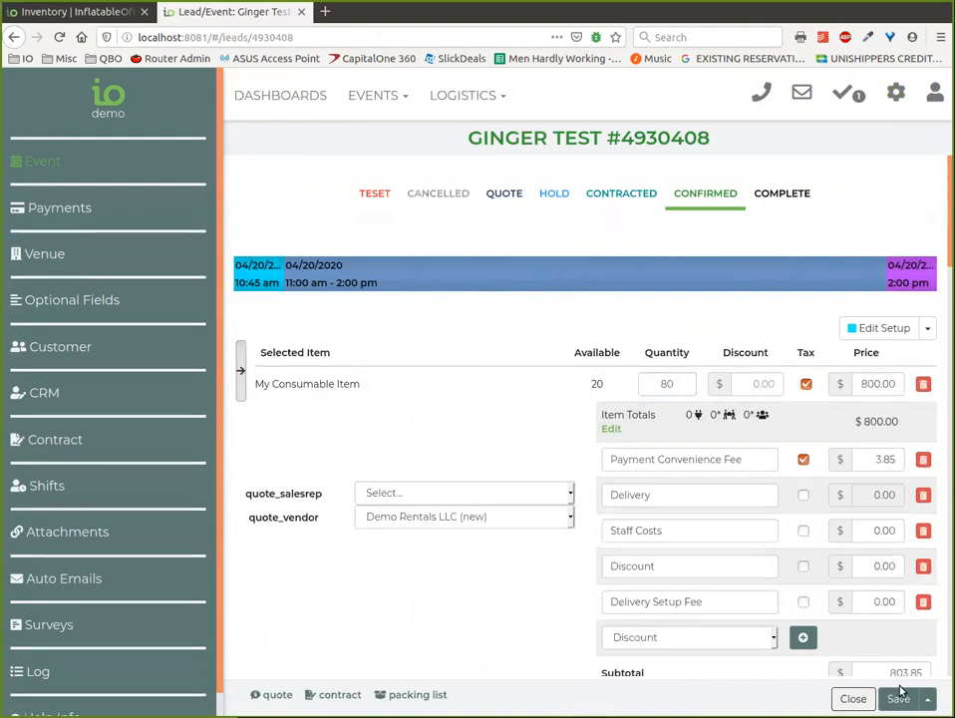
- Save the event with its consumable item booking
left_click(928, 699)
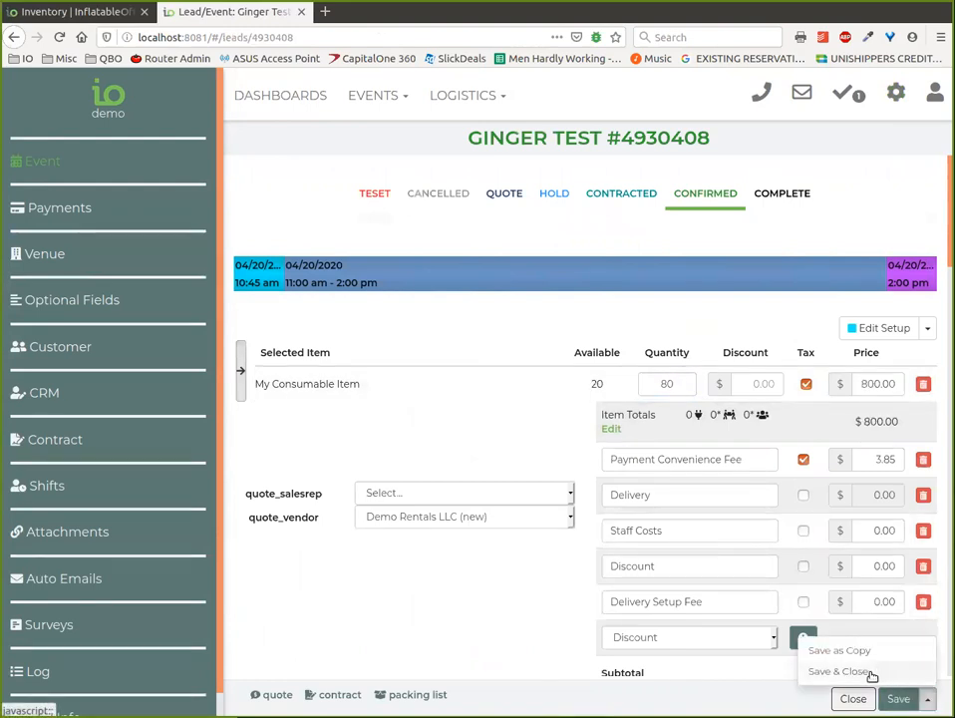
left_click(838, 670)
left_click(927, 699)
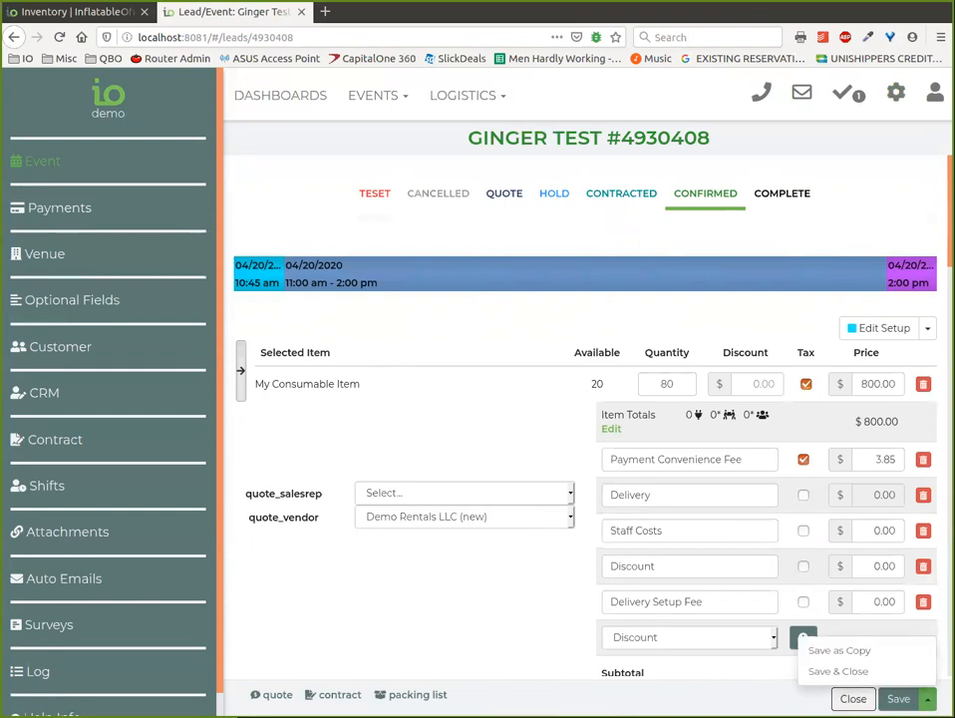
left_click(927, 699)
left_click(899, 700)
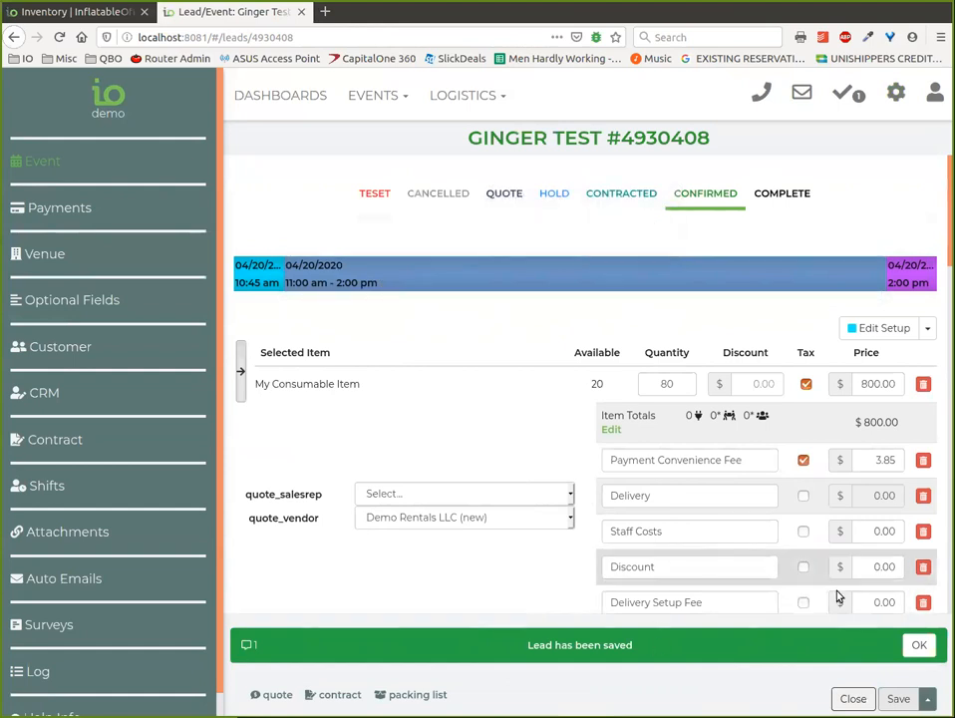
- Move the event date to 04/23/2020, keeping the times 11:00 am to 2:00 pm
left_click(606, 275)
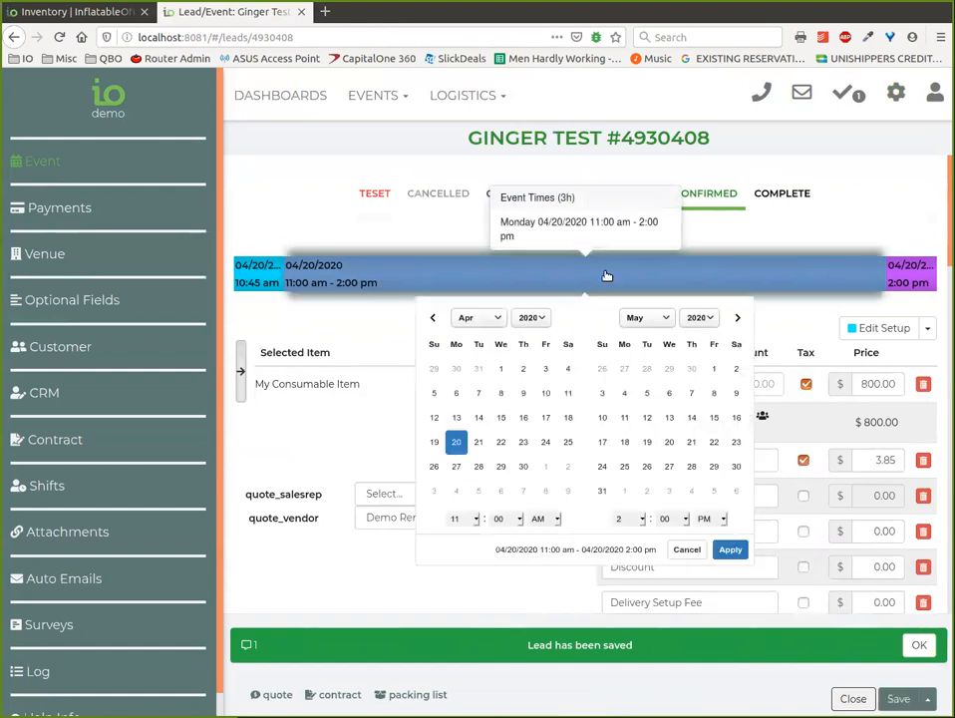
left_click(522, 445)
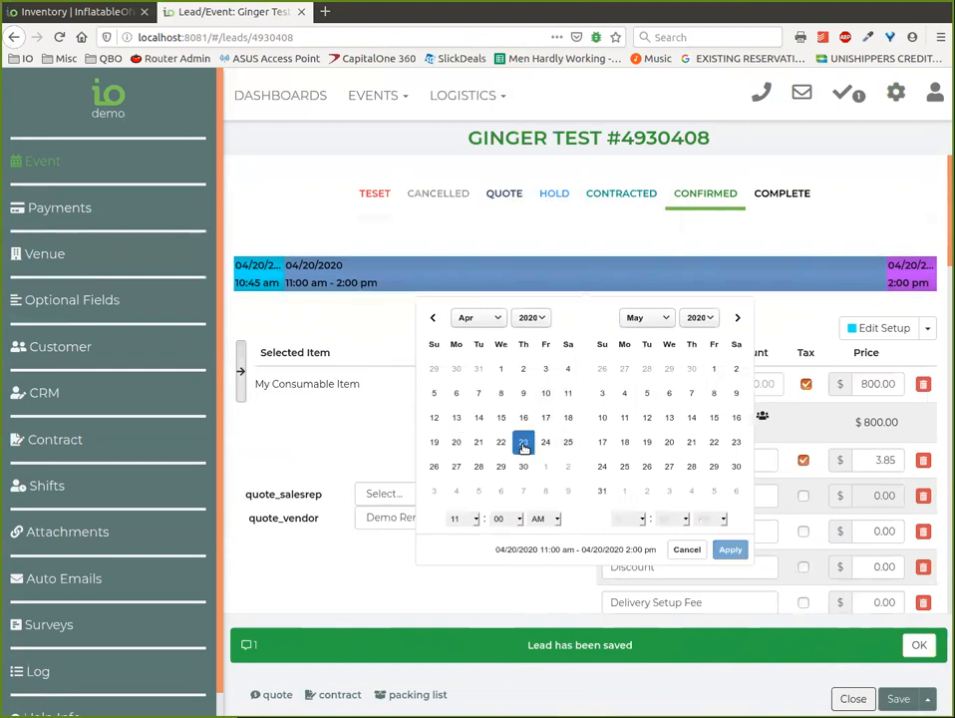
left_click(522, 445)
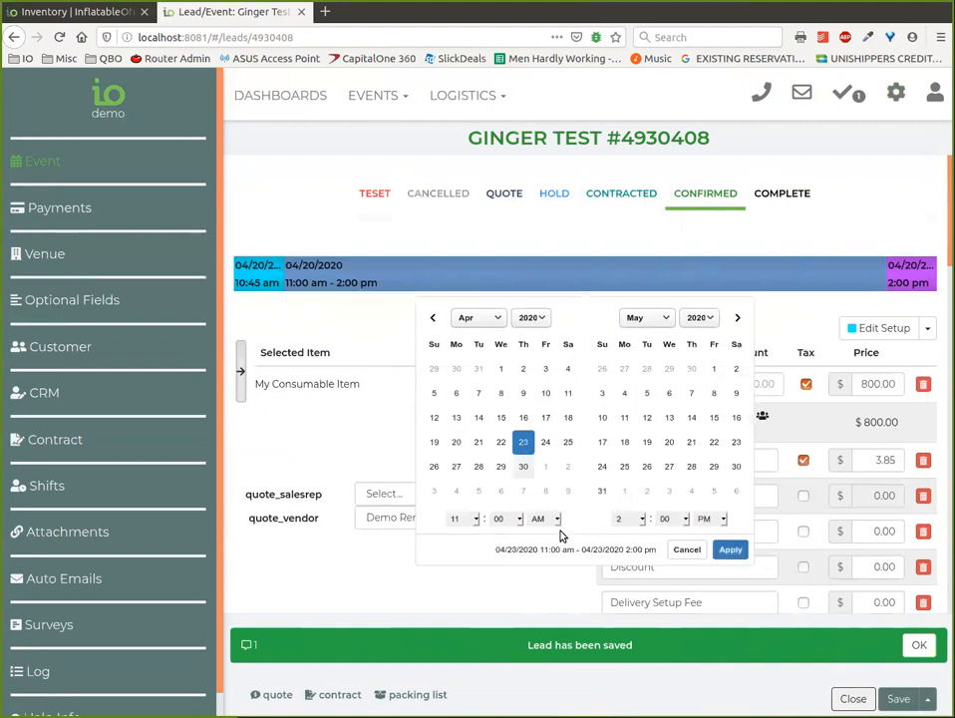
left_click(730, 549)
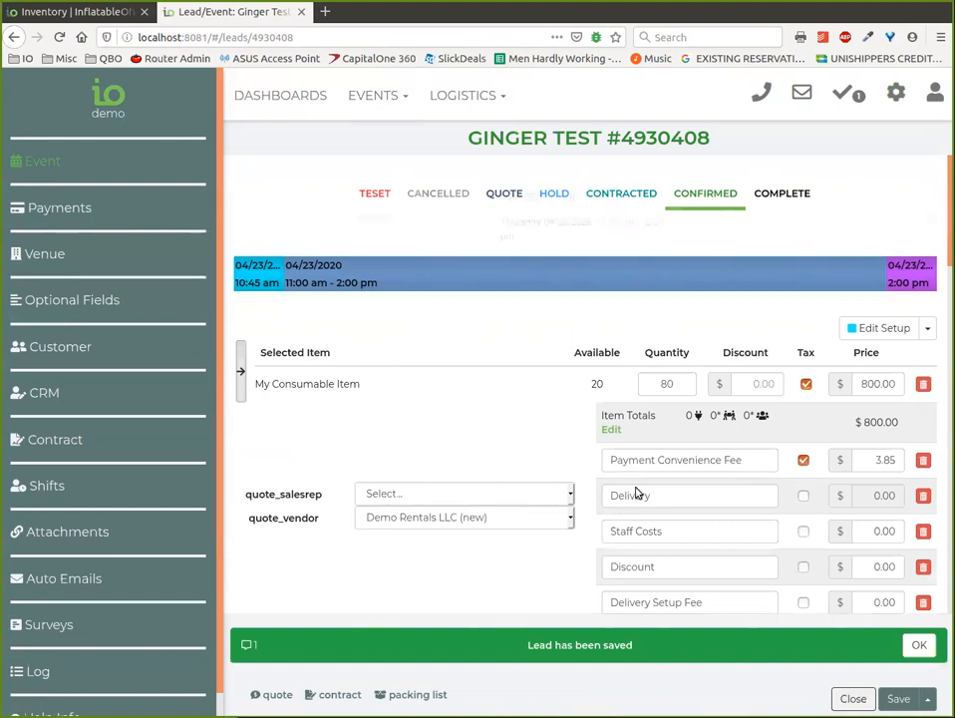
- Set the quantity of My Consumable Item to 50 and save the booking as a separate new event
double_click(665, 385)
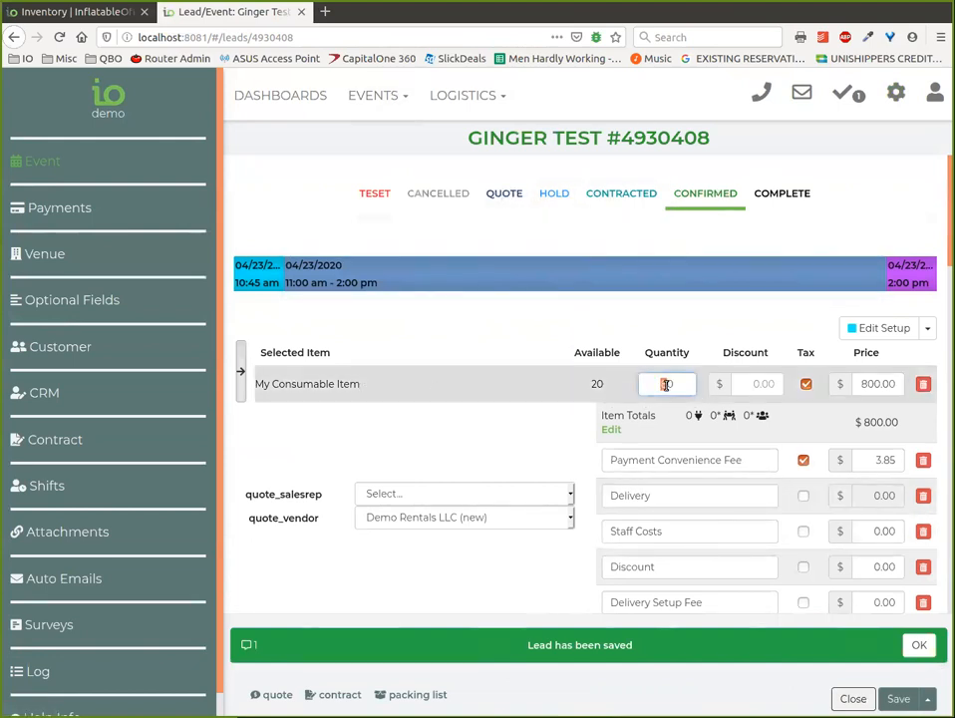
type("50")
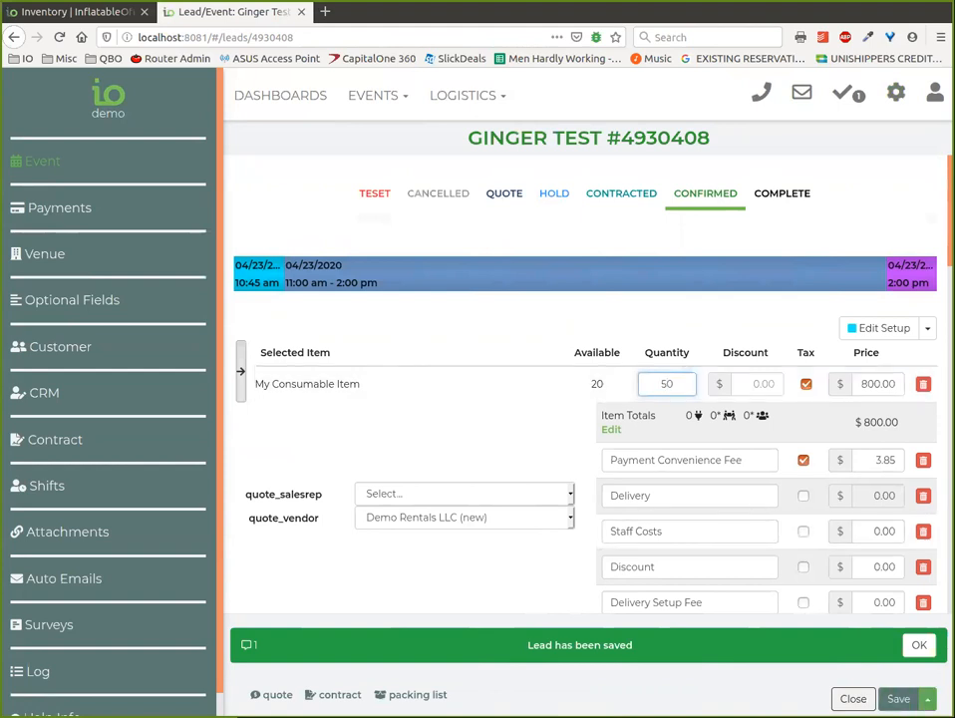
left_click(927, 698)
left_click(866, 654)
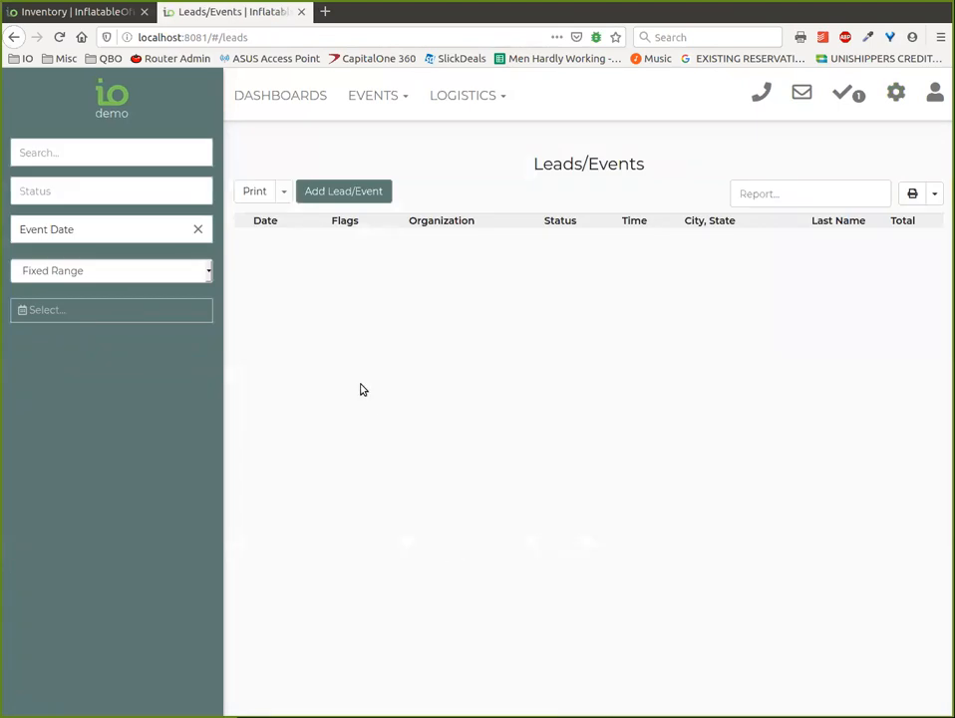
- Open the 04/23/2020 event with Hold status and inspect the availability conflict details for My Consumable Item
scroll(419, 314, "down", 1)
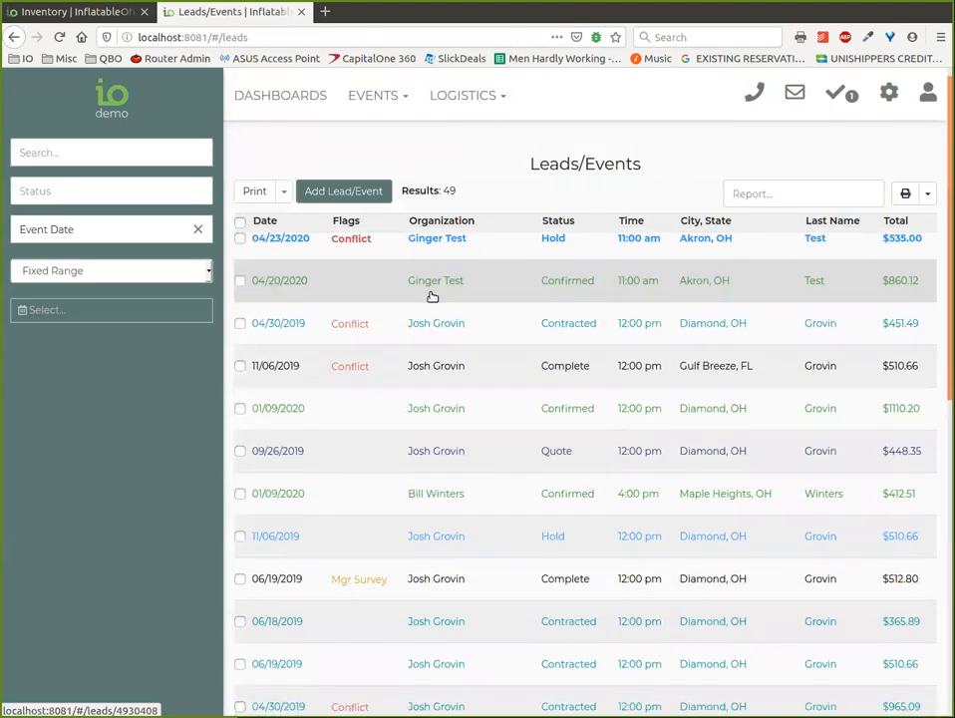
scroll(447, 305, "up", 1)
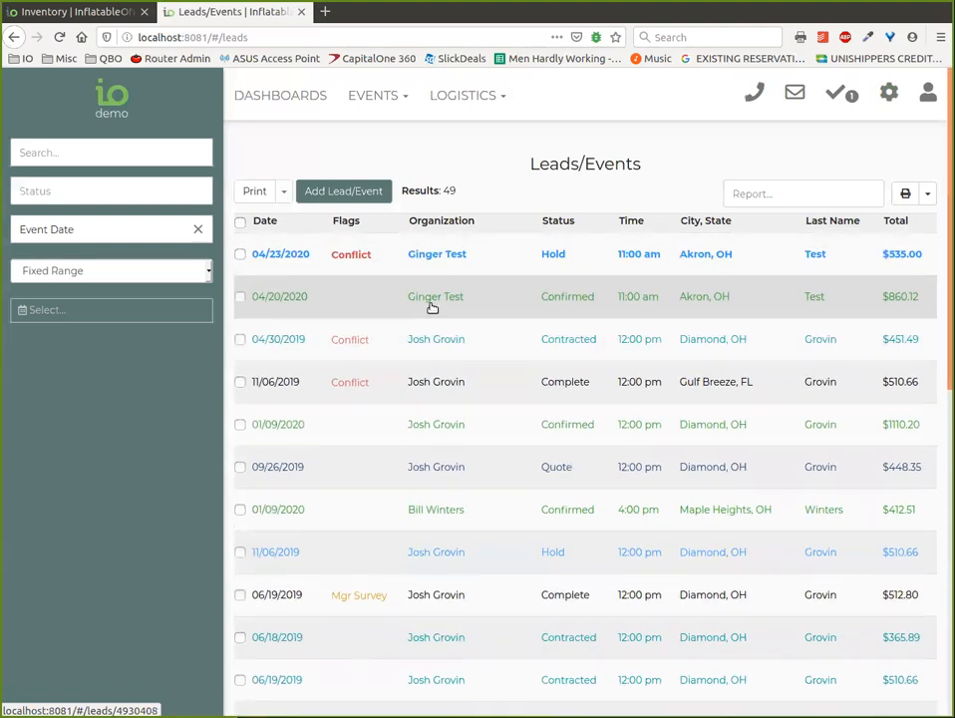
left_click(440, 261)
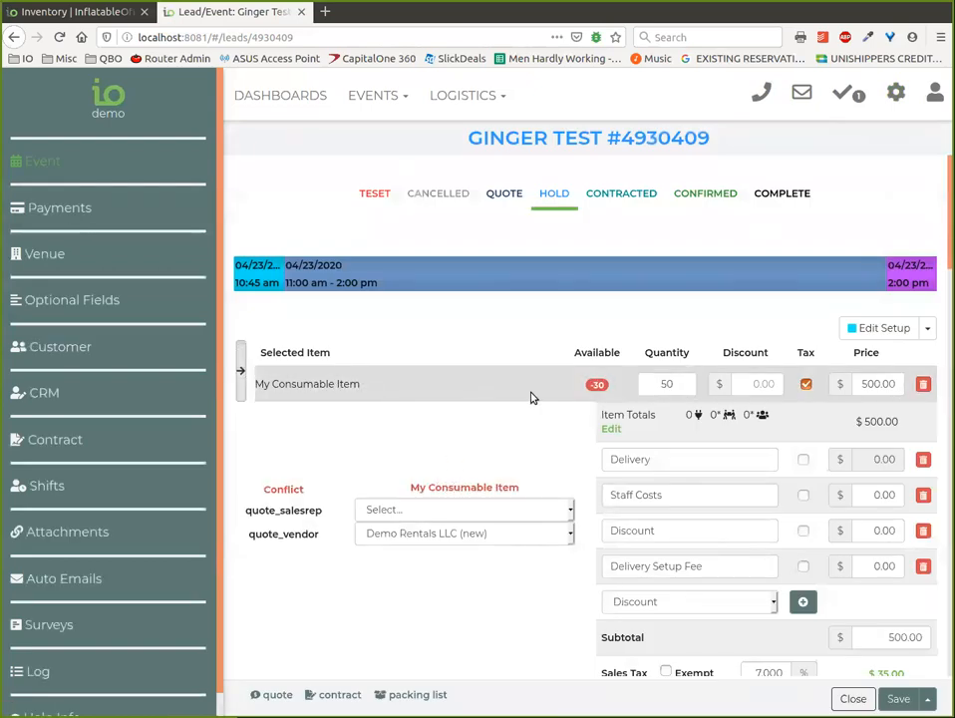
left_click(597, 387)
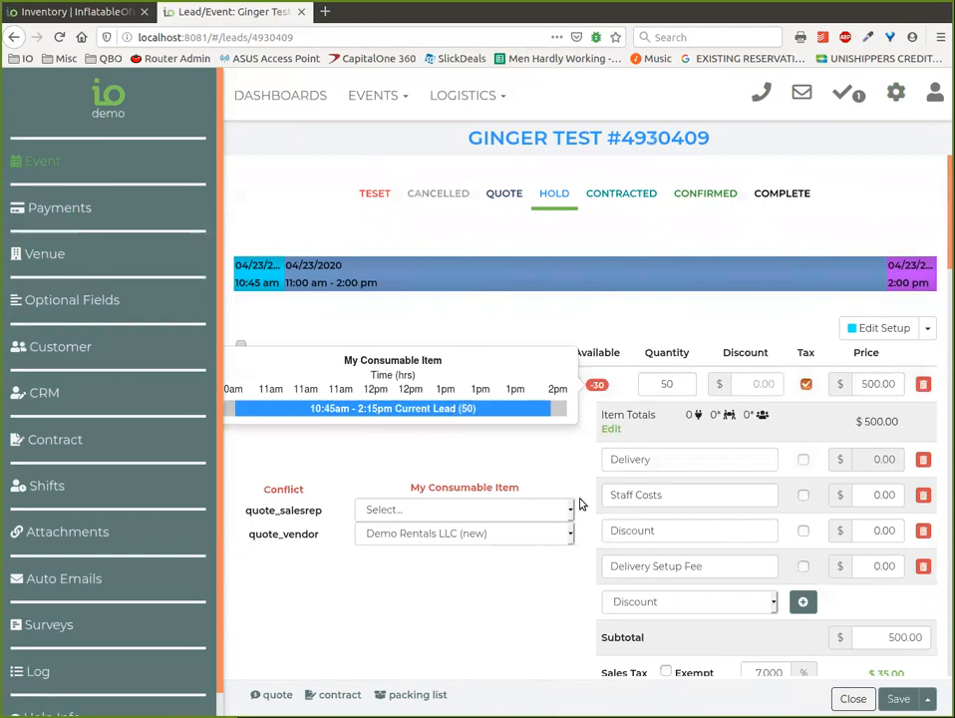
left_click(598, 386)
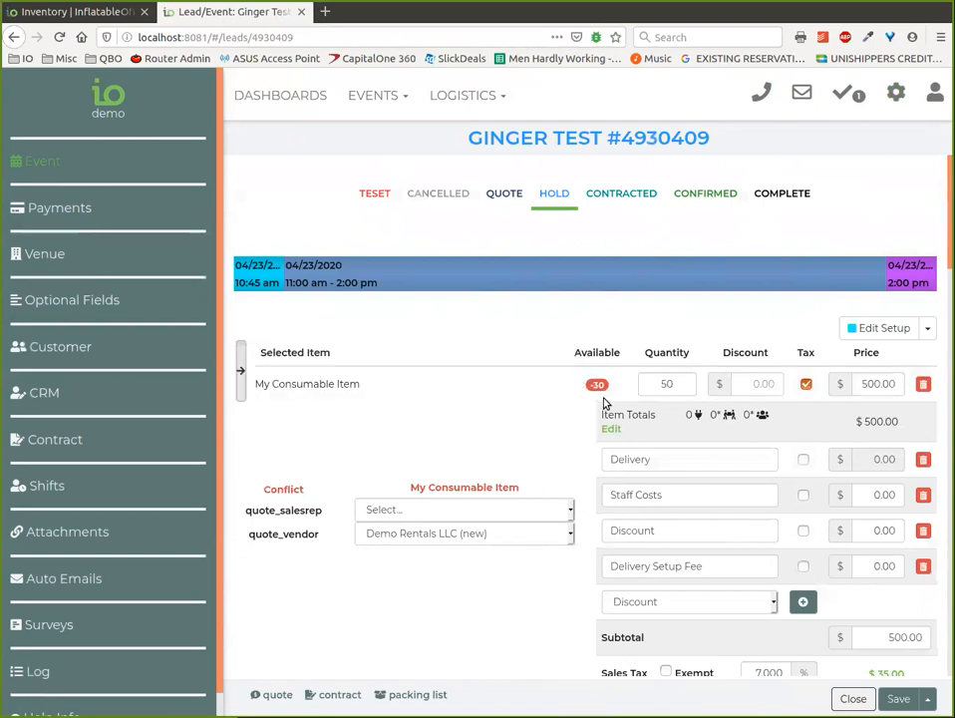
- Switch to the inventory list, filter it with "consum" to the rental name My Consumable Item, and open that record
left_click(105, 22)
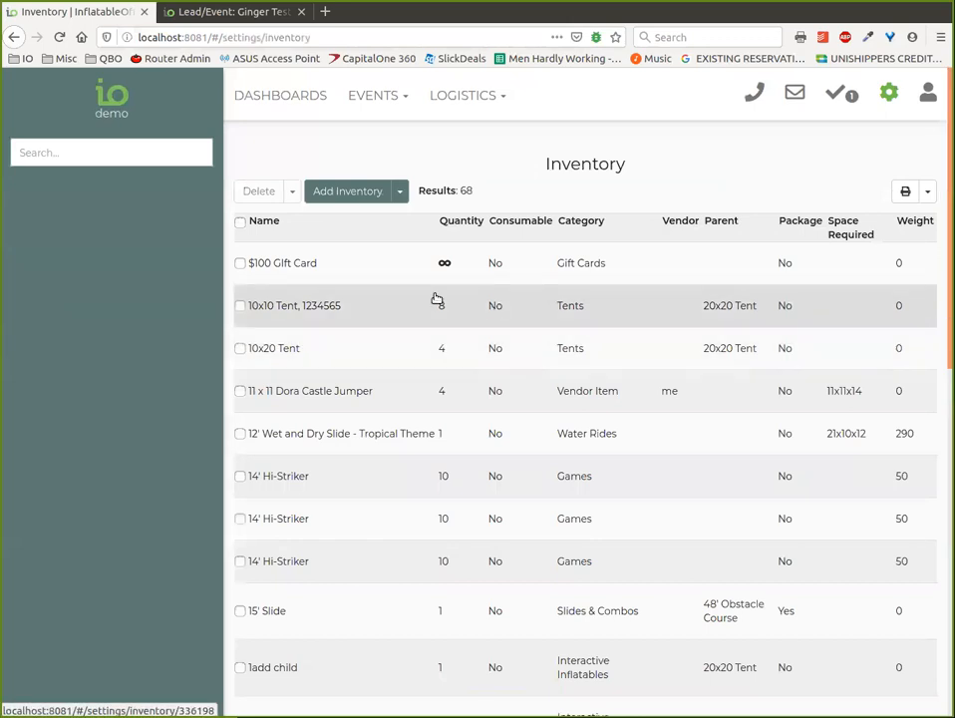
left_click(155, 155)
type("consum")
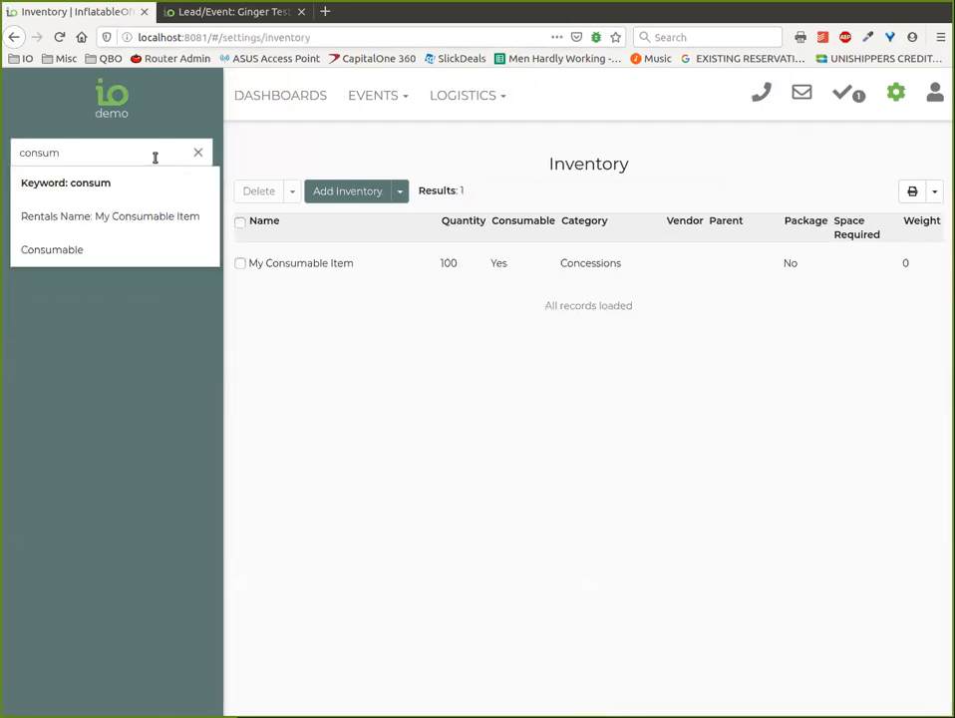
left_click(163, 214)
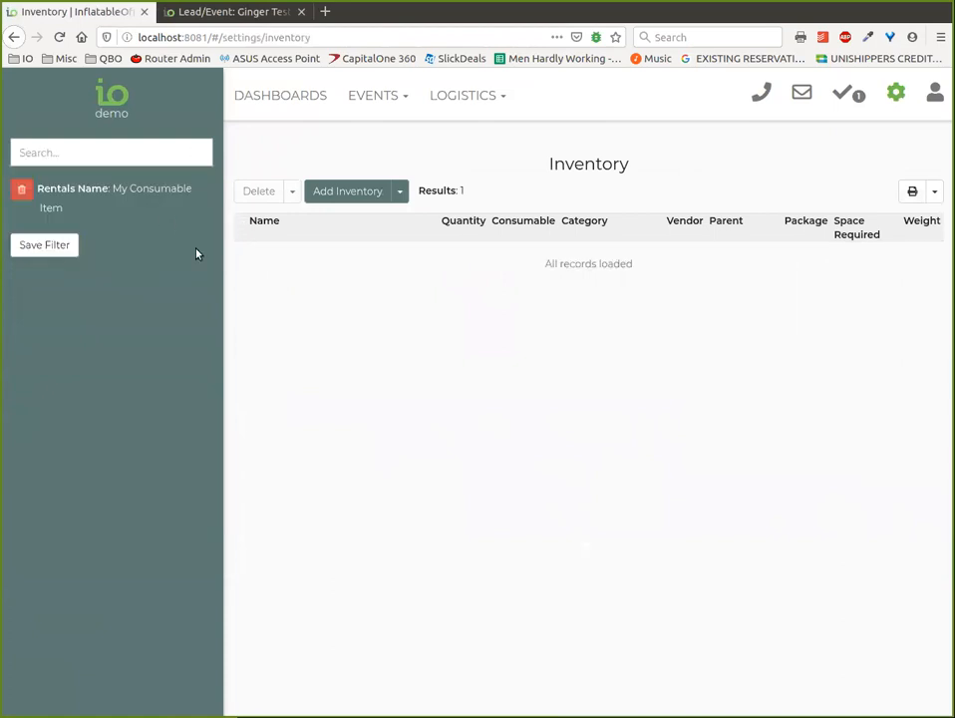
left_click(254, 275)
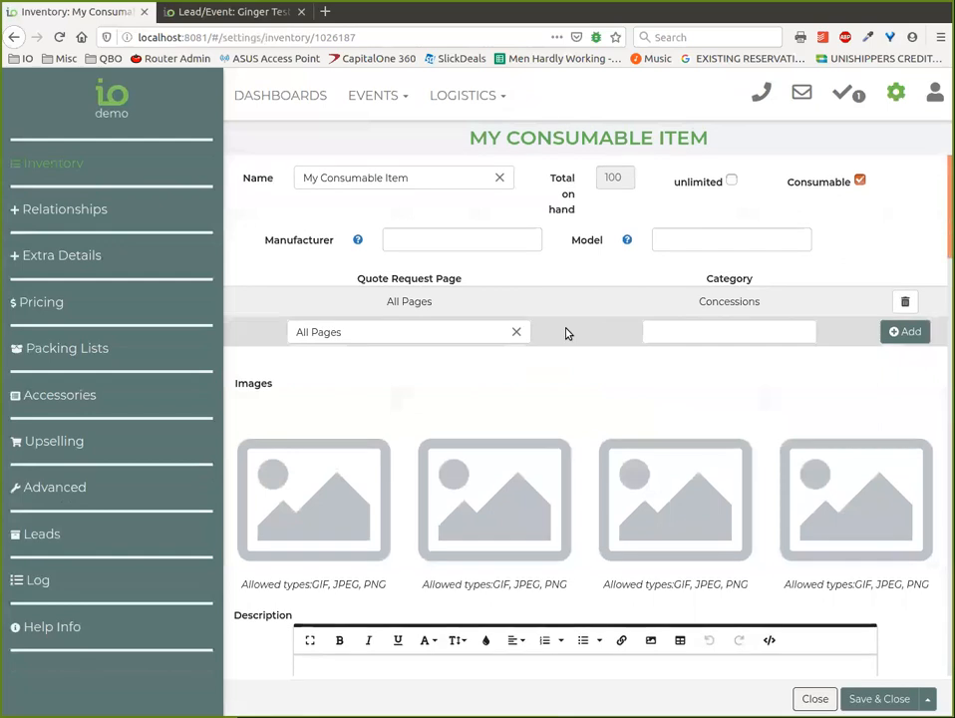
- Examine the item's total on hand and its dated quantity rows for the 04/20/2020 and 04/23/2020 bookings
scroll(608, 249, "down", 5)
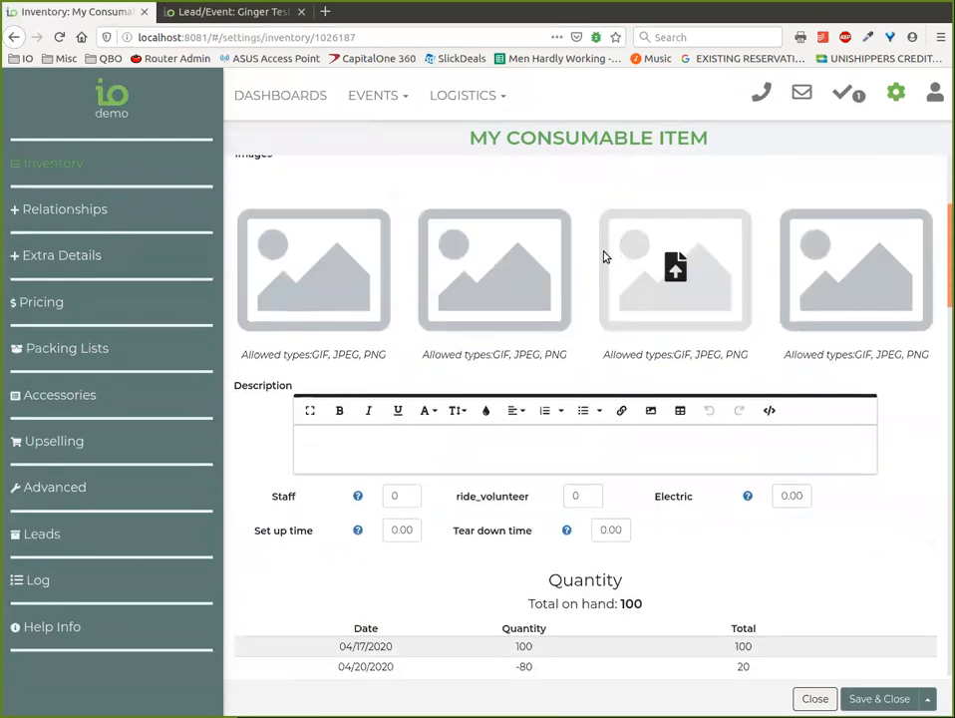
double_click(626, 418)
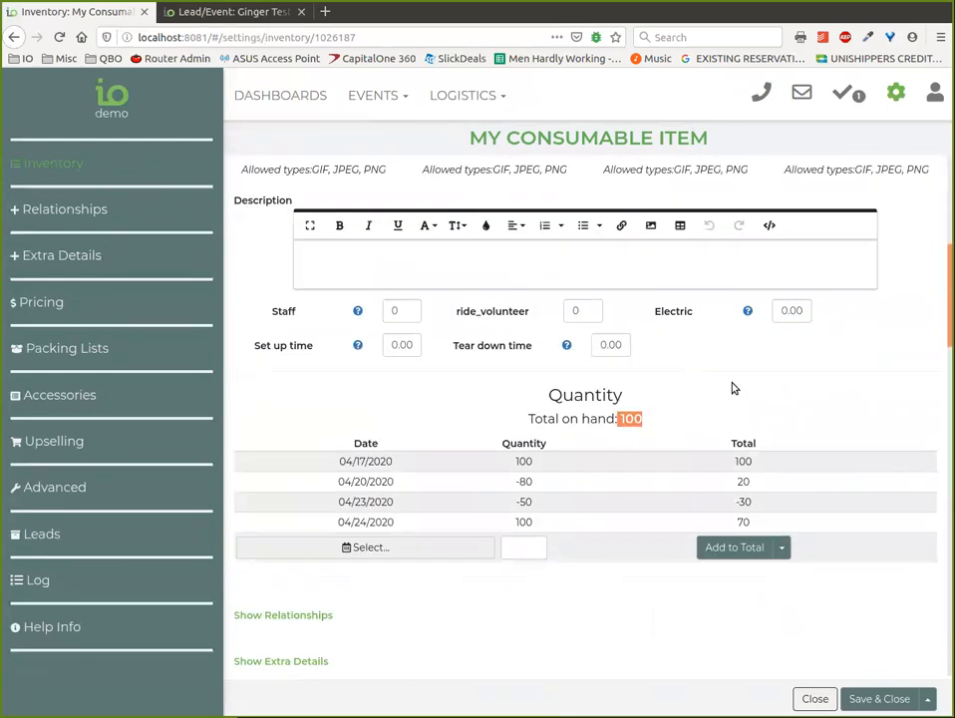
left_click(668, 396)
scroll(668, 396, "down", 2)
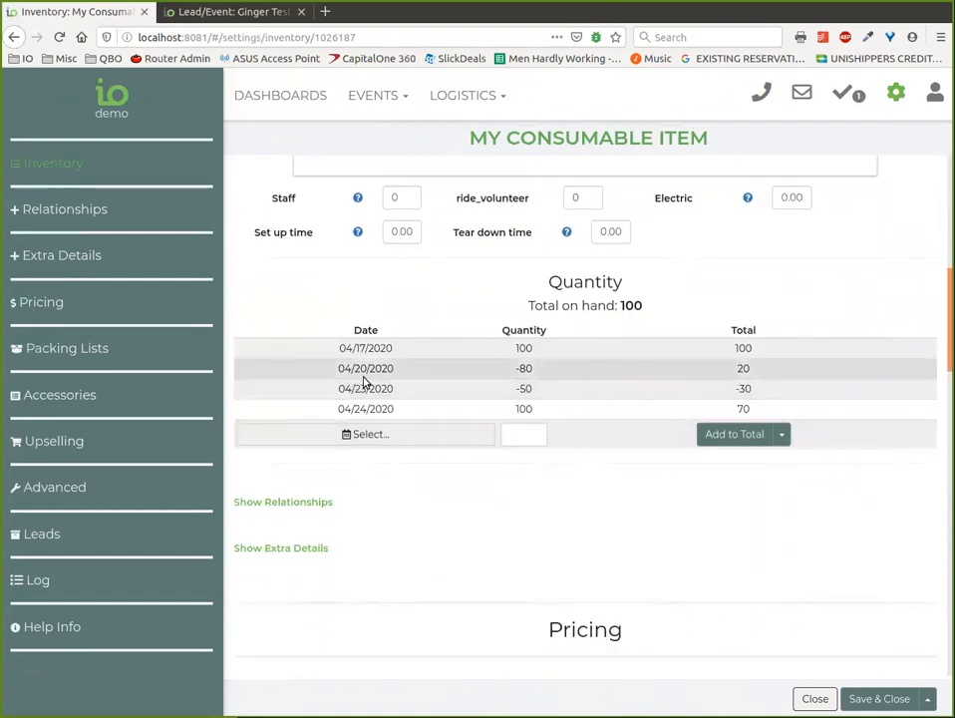
left_click_drag(337, 373, 530, 368)
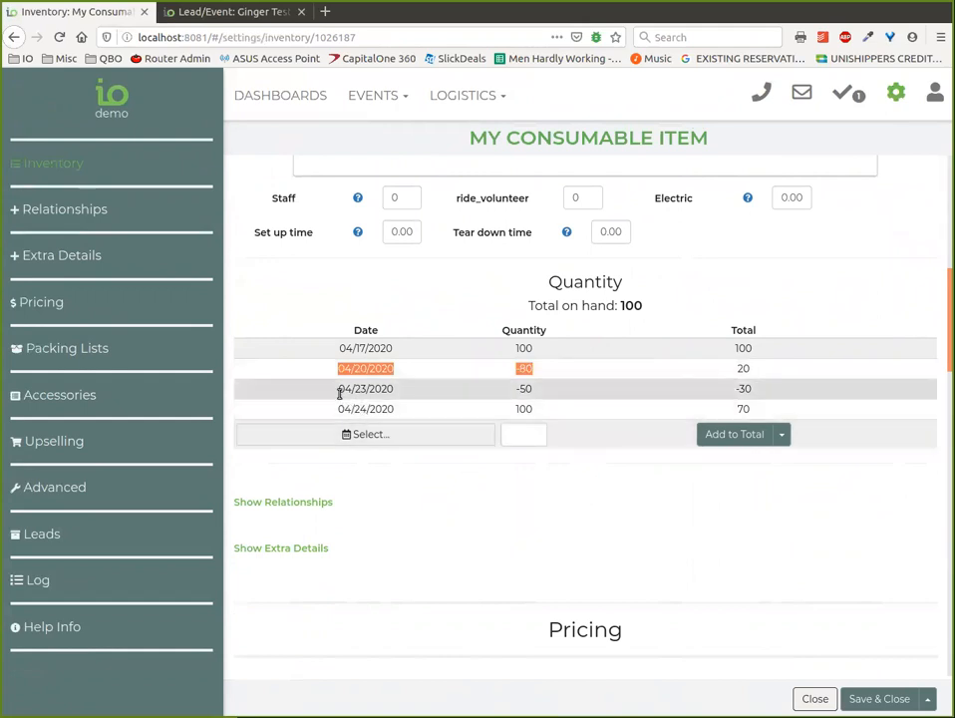
left_click_drag(339, 389, 544, 391)
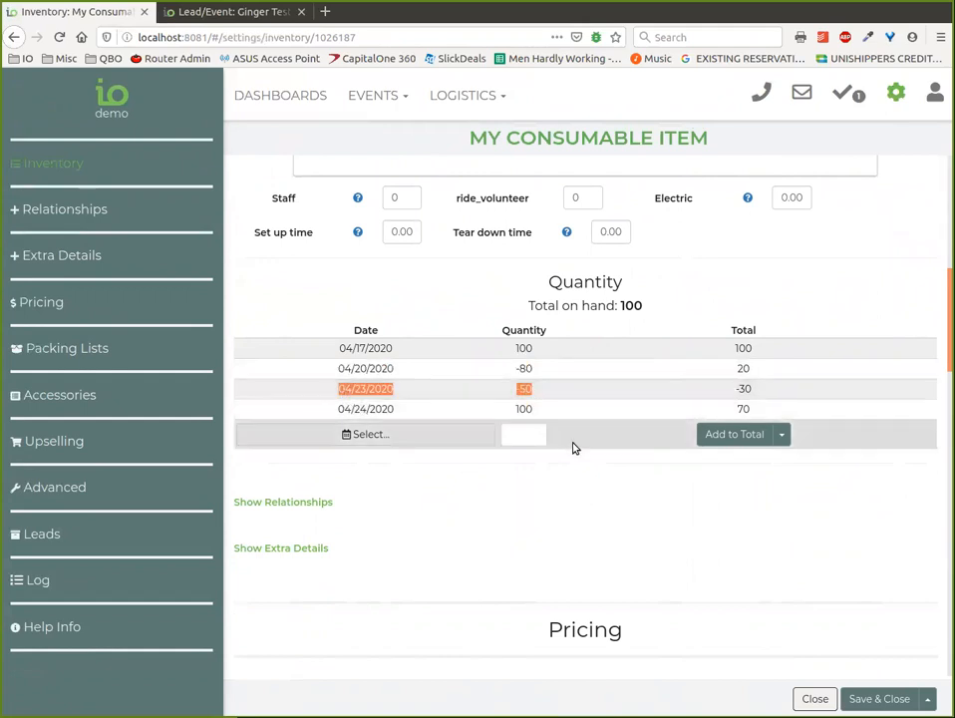
left_click_drag(736, 389, 754, 395)
left_click(754, 392)
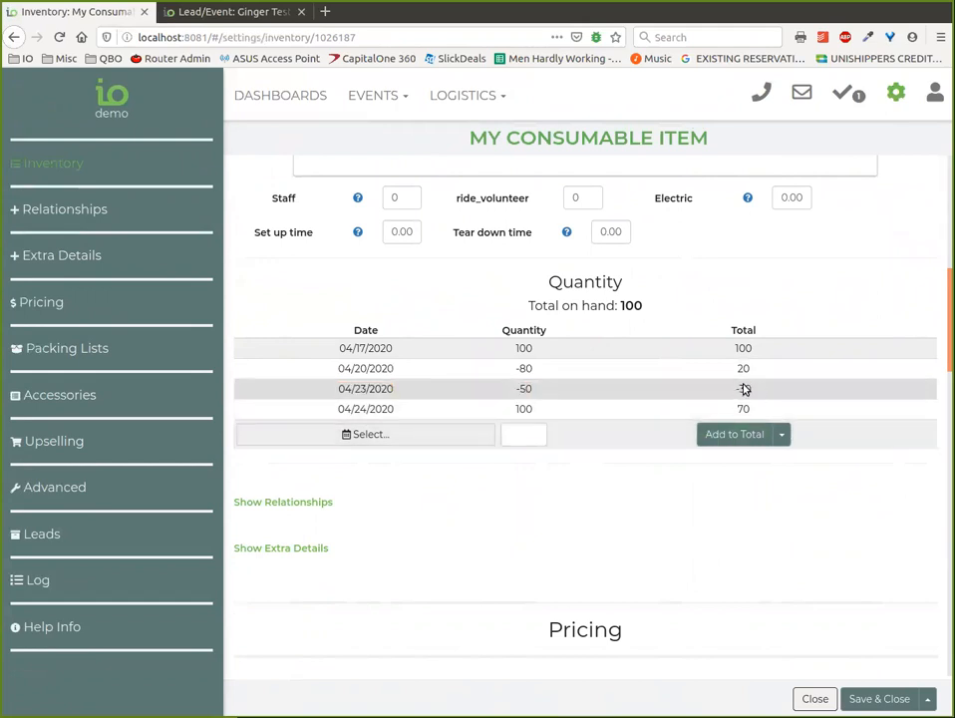
- Return to the Hold event, move its date to 04/25/2020 with the times 11:00 am to 2:00 pm, and save it
left_click(240, 12)
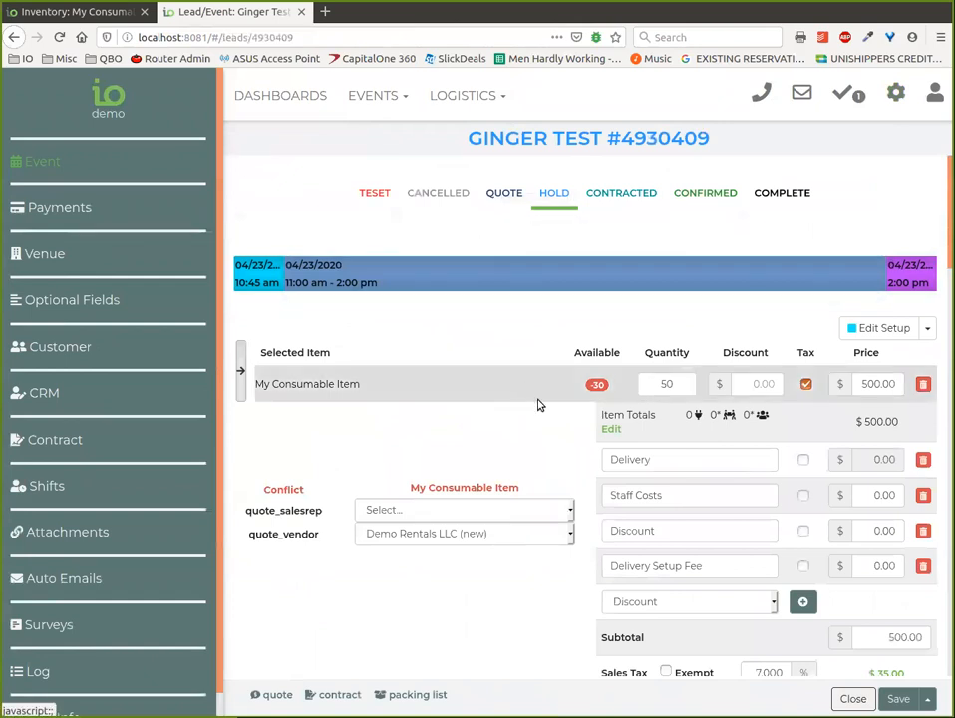
left_click(489, 279)
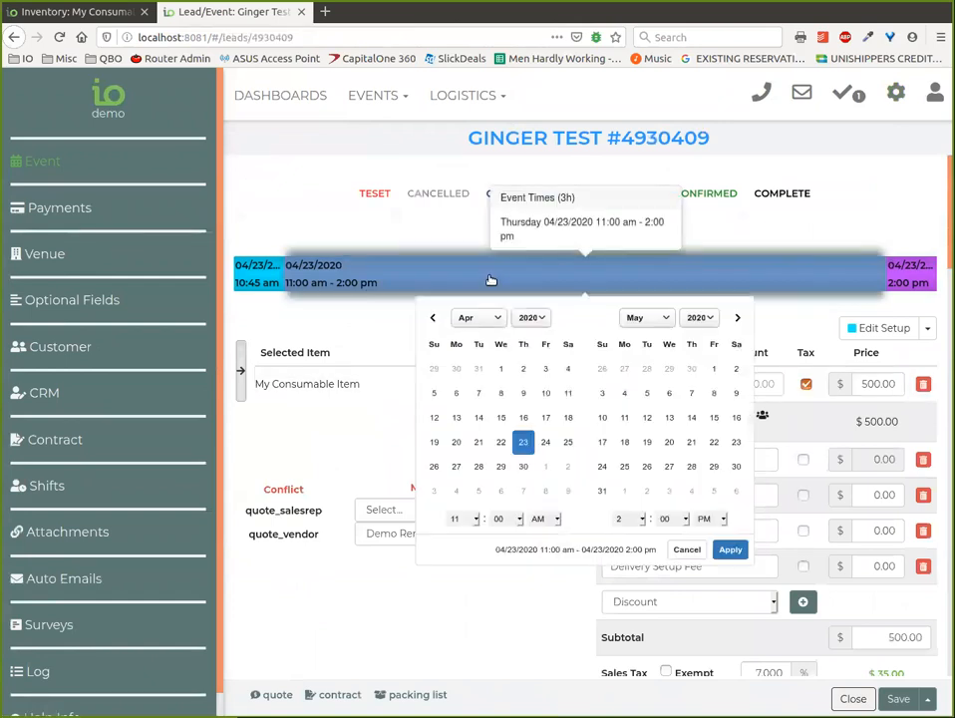
left_click(567, 442)
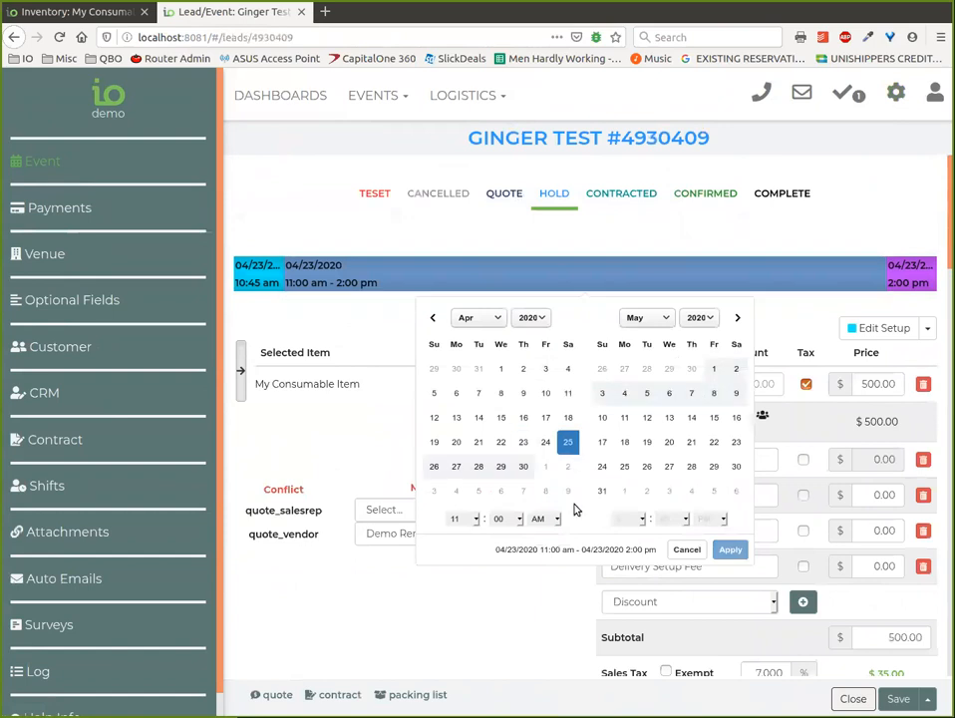
left_click(567, 442)
left_click(729, 550)
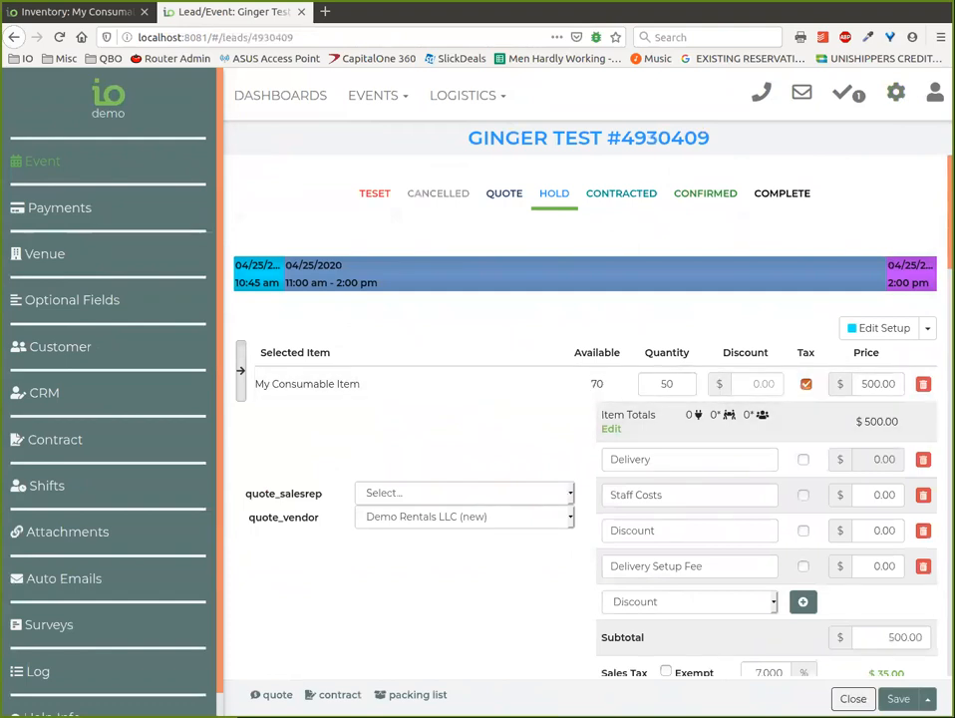
left_click(897, 697)
- Reload the inventory record of My Consumable Item and review its 04/24/2020 and 04/25/2020 quantity rows
left_click(90, 11)
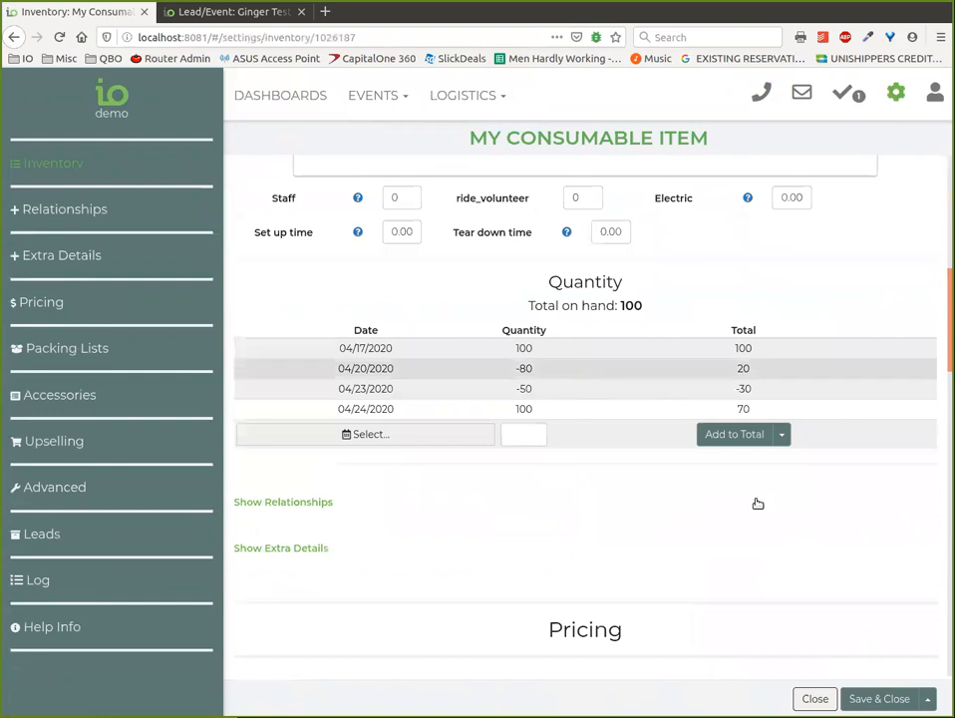
left_click(369, 41)
key("Return")
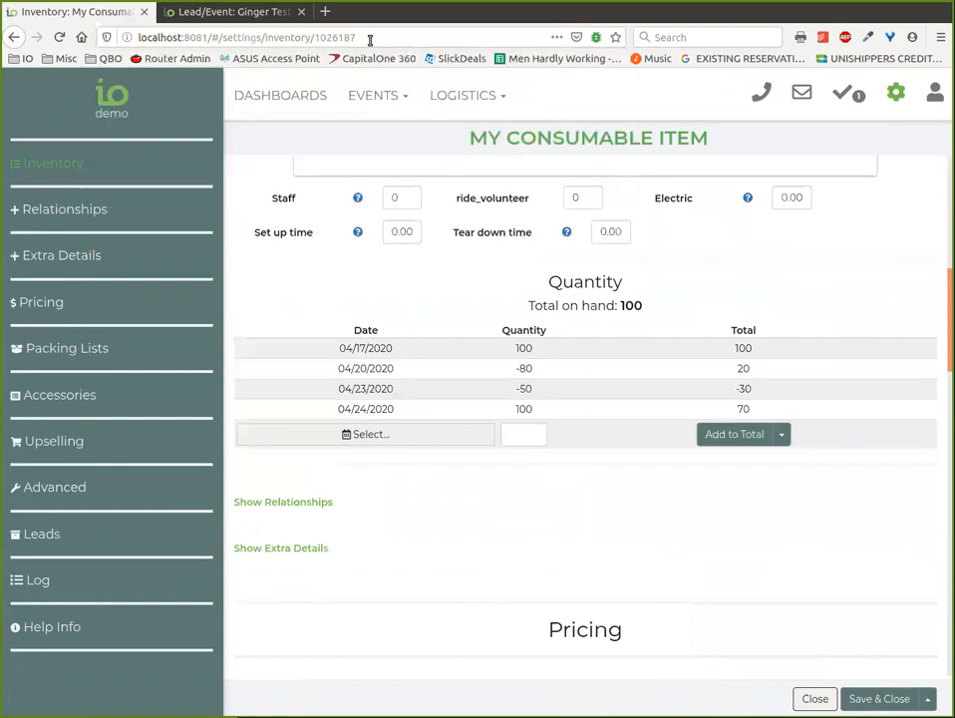
left_click(59, 37)
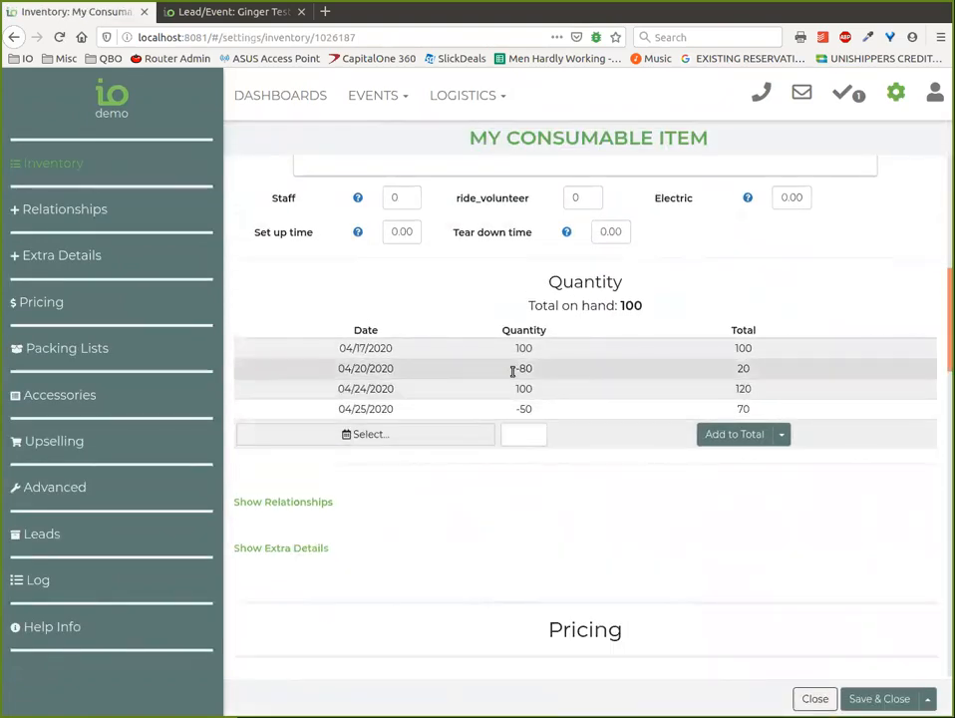
left_click_drag(513, 389, 532, 392)
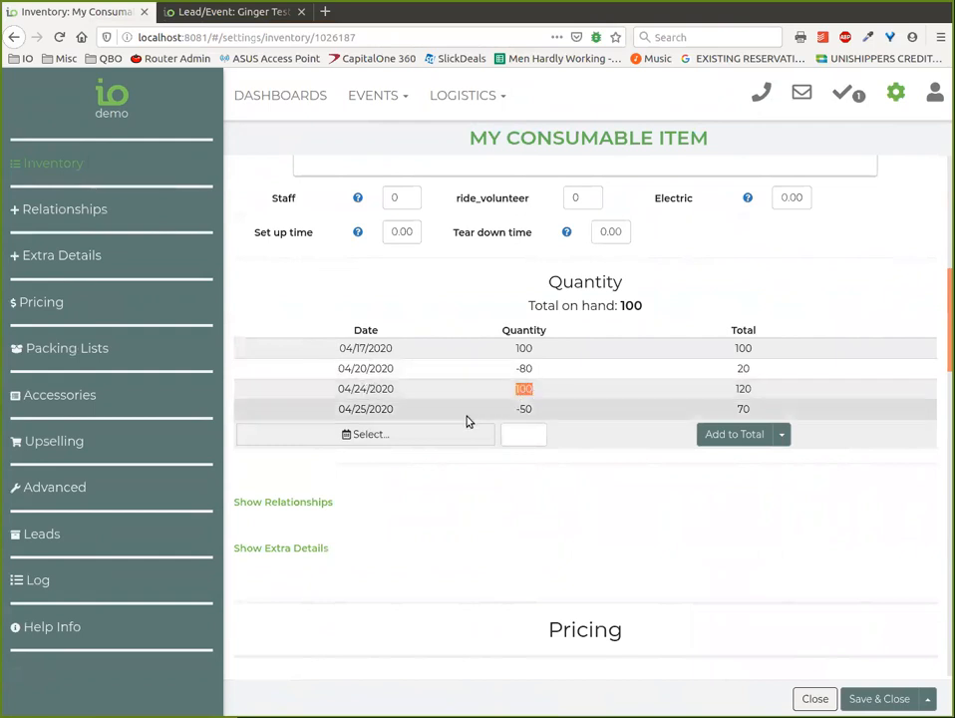
left_click_drag(515, 409, 535, 411)
left_click(574, 409)
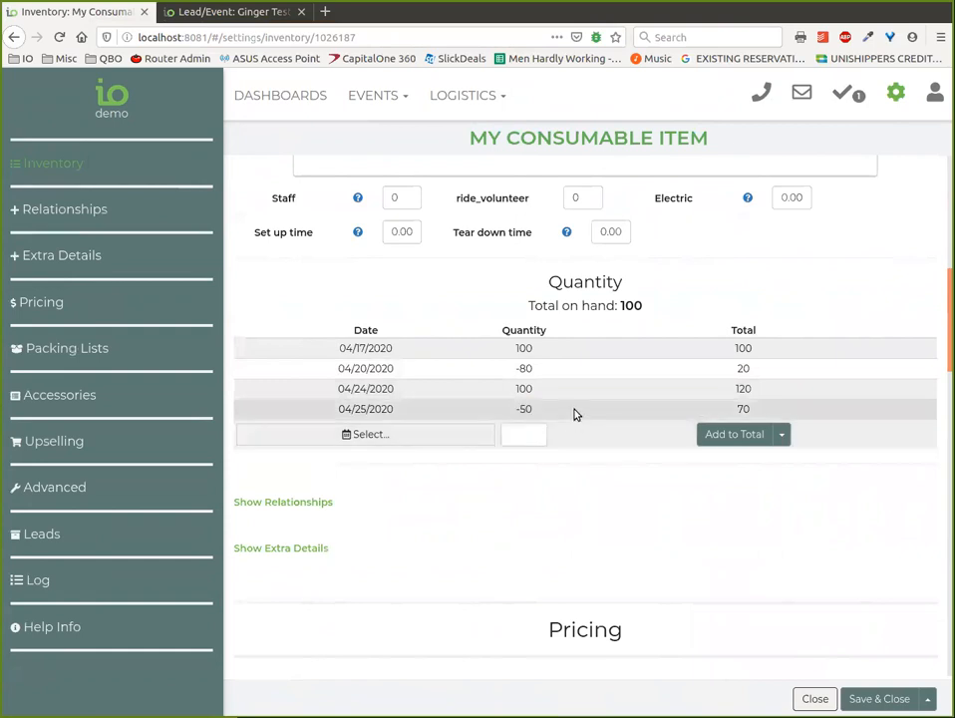